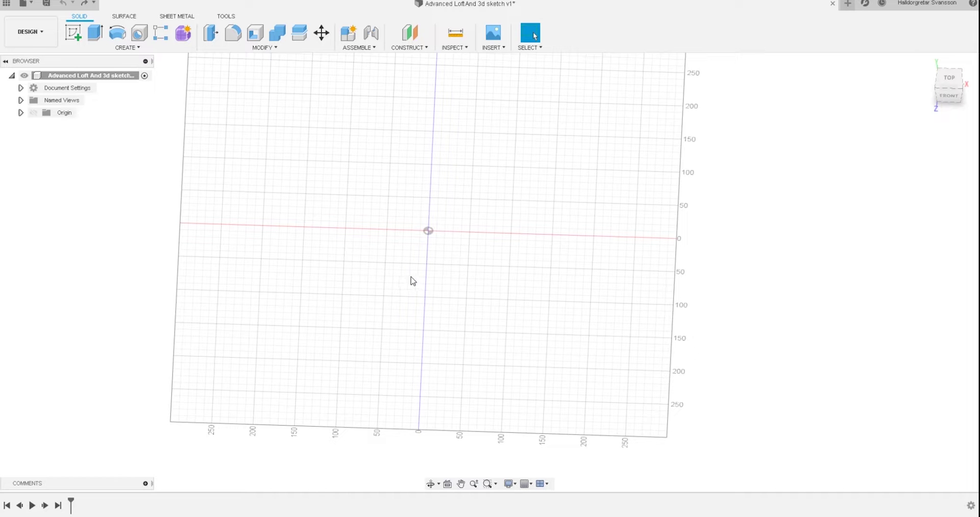
Start a new sketch on the vertical front plane.
middle_click_drag(495, 276, 416, 252, "alt")
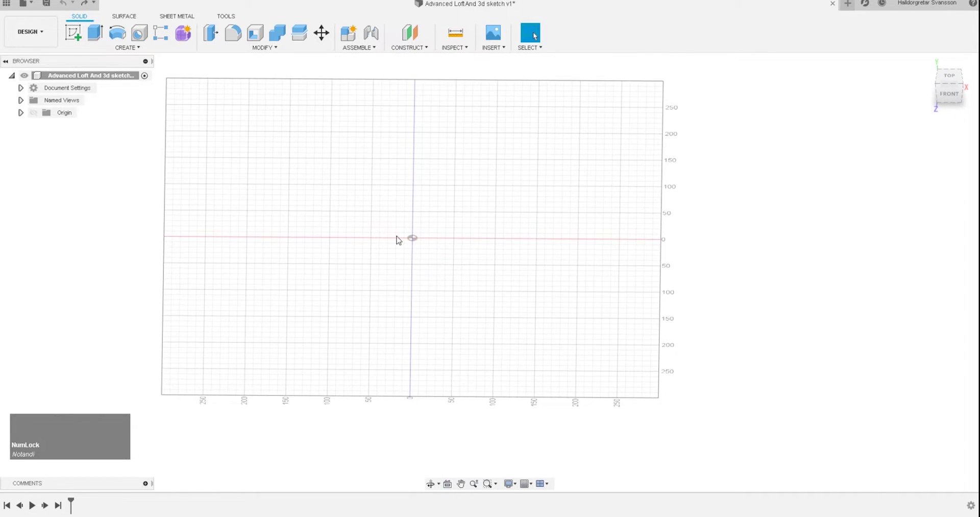
left_click(73, 33)
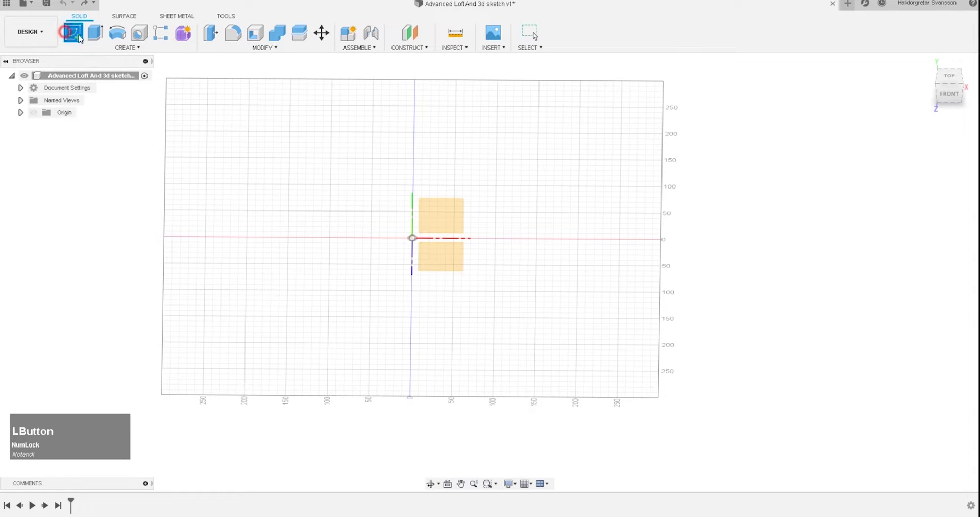
left_click(949, 94)
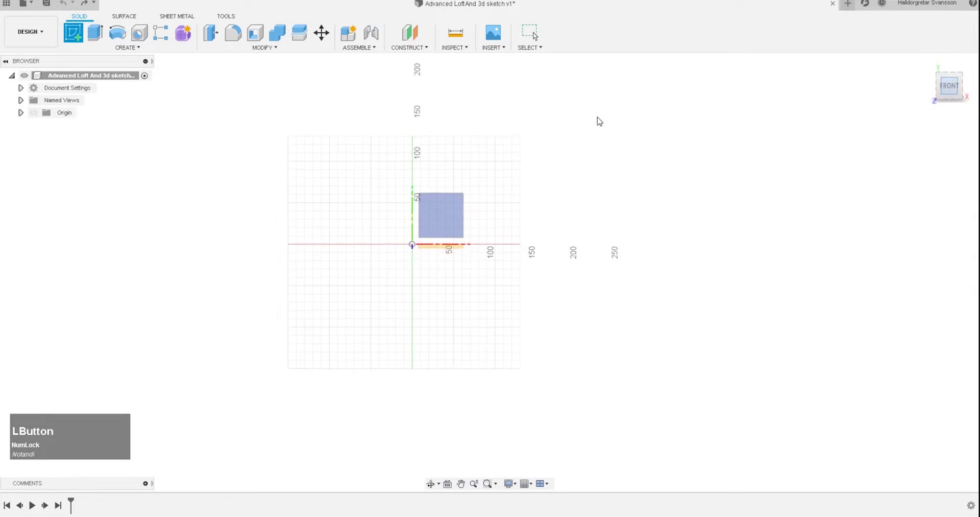
left_click(448, 212)
Draw a 75 mm vertical line upward from the origin.
left_click(73, 33)
left_click(412, 245)
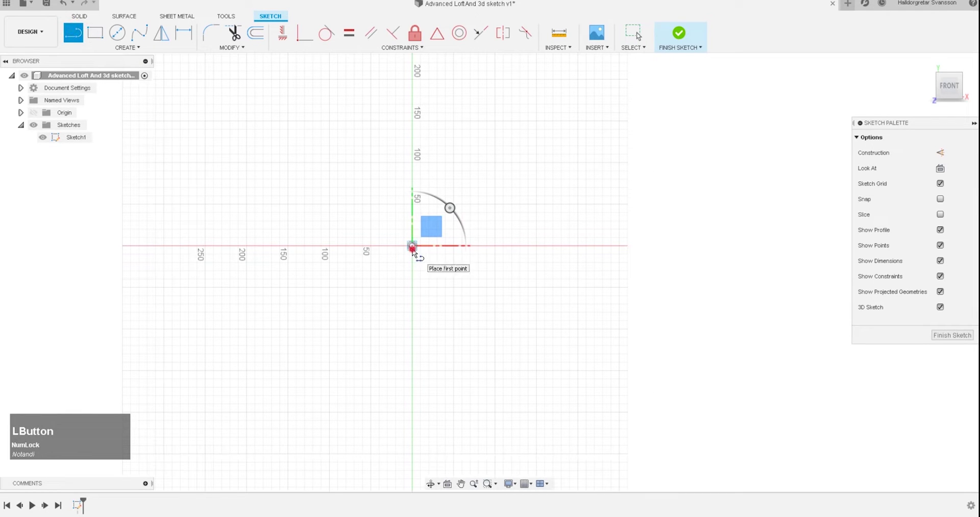
type("75")
key("Return")
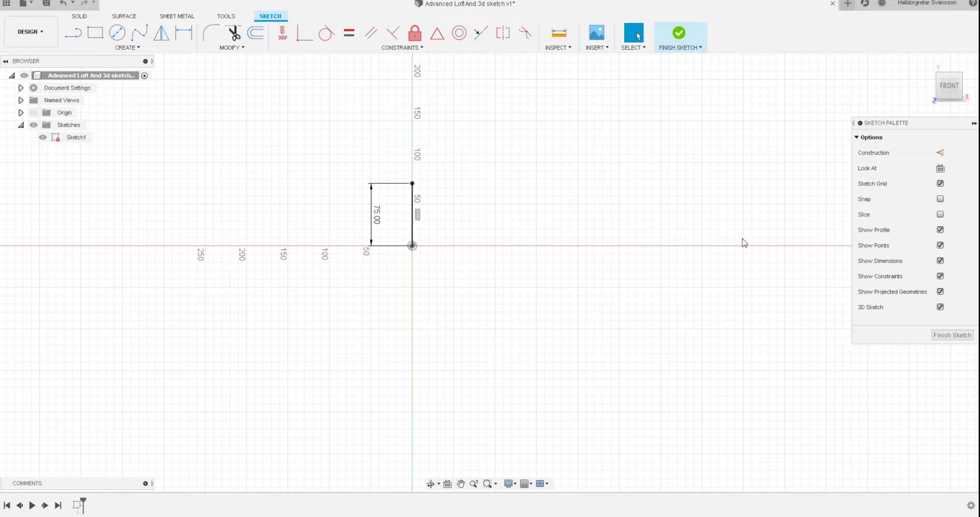
Draw a 60 mm diameter circle centred on the origin, lying on the horizontal plane of the 3D sketch.
middle_click_drag(478, 185, 462, 206, "shift")
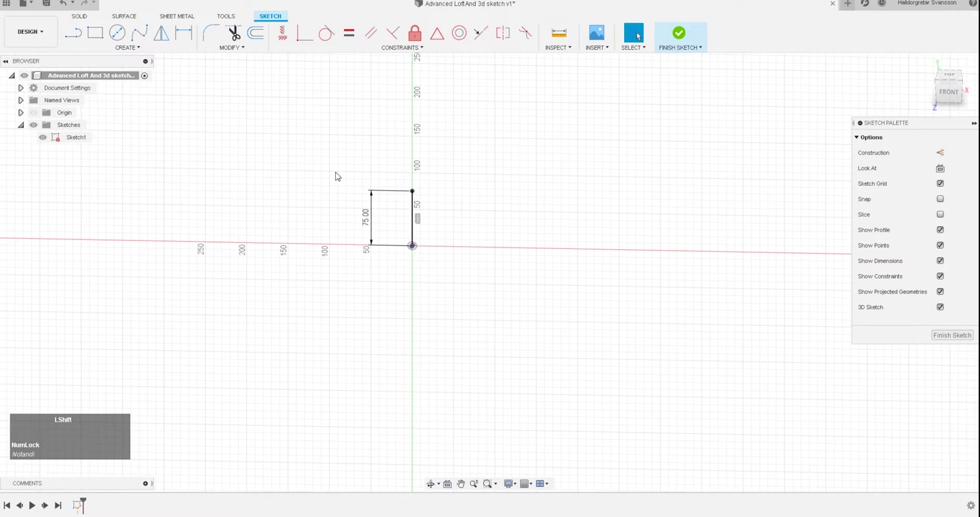
left_click(117, 33)
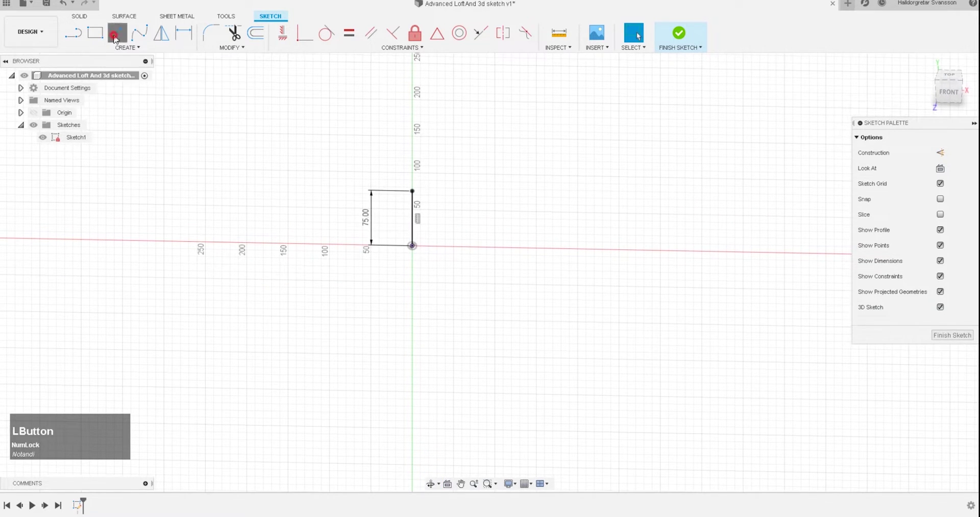
left_click(412, 245)
left_click(433, 257)
middle_click_drag(434, 258, 428, 250, "shift")
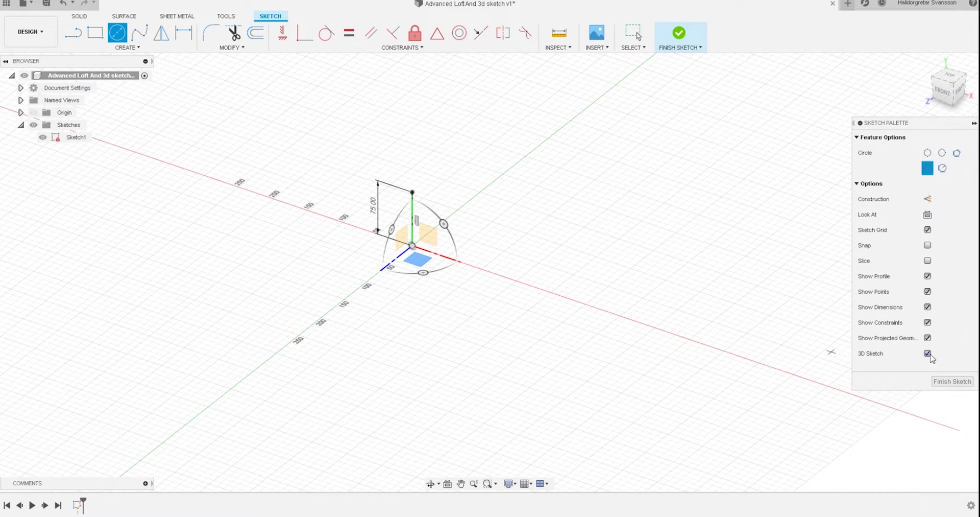
mouse_move(411, 251)
middle_mouse_down("shift")
mouse_move(428, 250)
mouse_move(408, 256)
middle_mouse_up("shift")
left_click(413, 249)
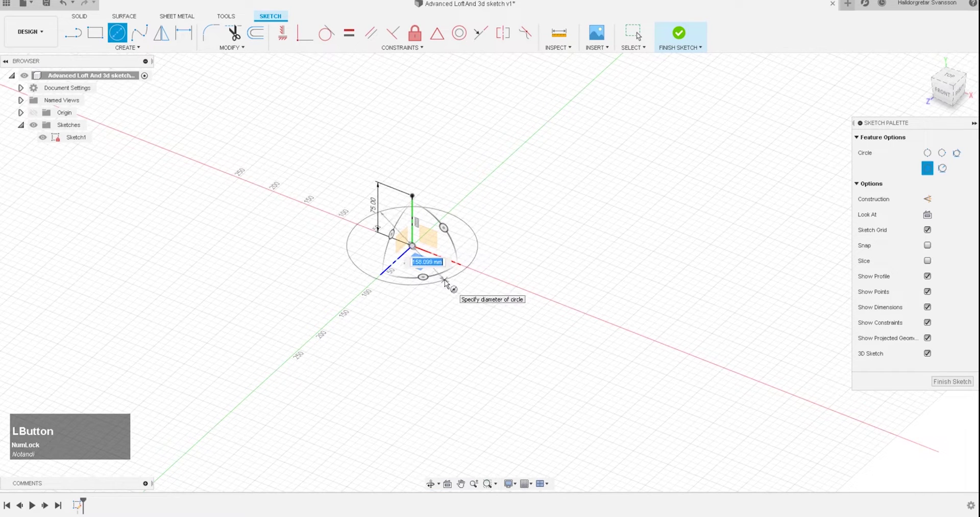
type("60")
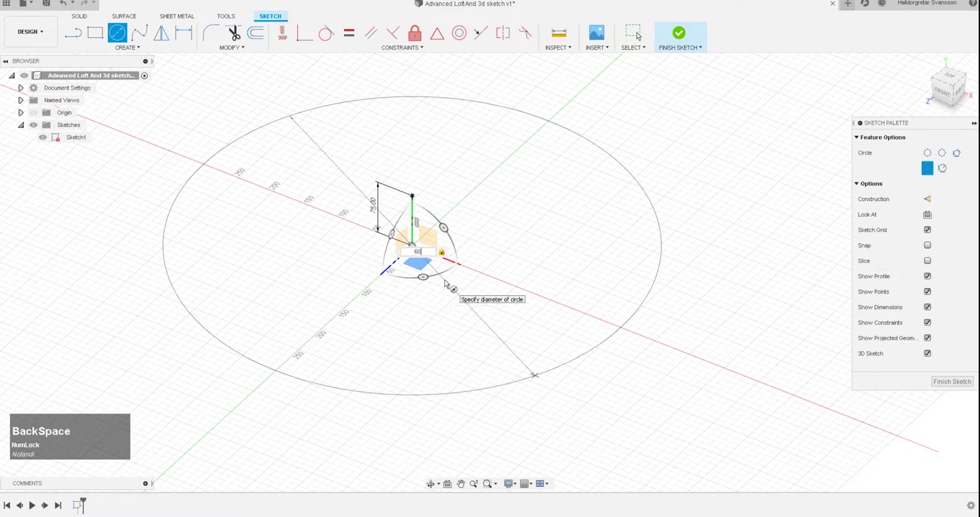
key("Return")
Draw a horizontal 100 by 100 mm center rectangle centred on the upper end of the vertical line.
scroll(448, 280, "up", 2)
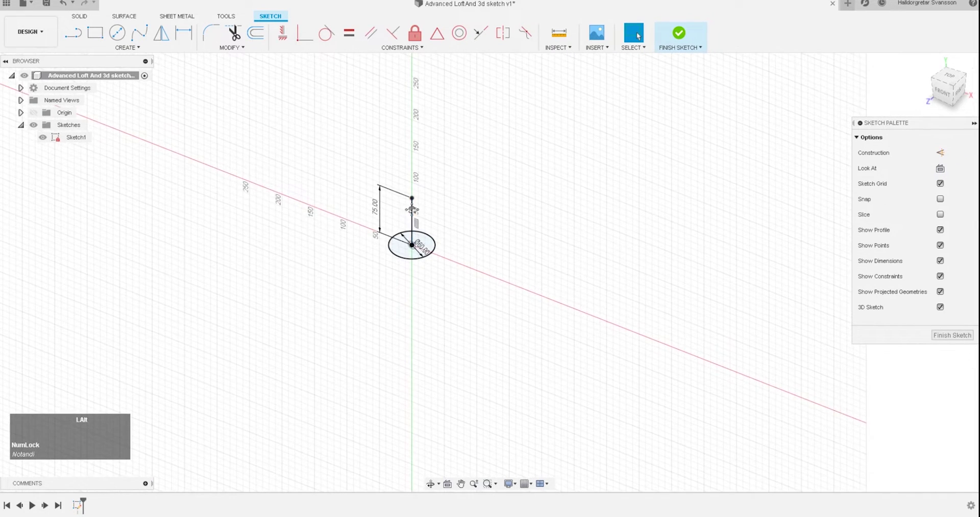
middle_click_drag(408, 211, 423, 214)
left_click(135, 48)
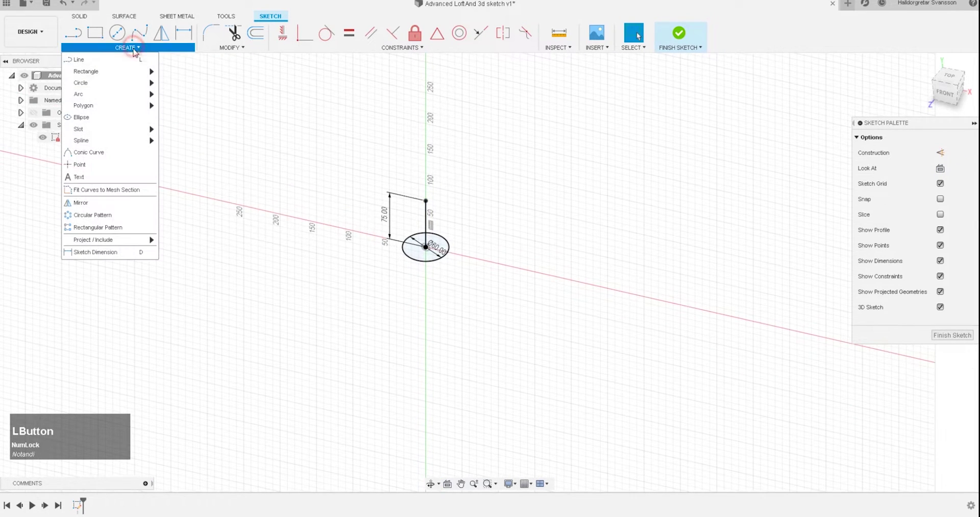
mouse_move(117, 72)
left_click(193, 104)
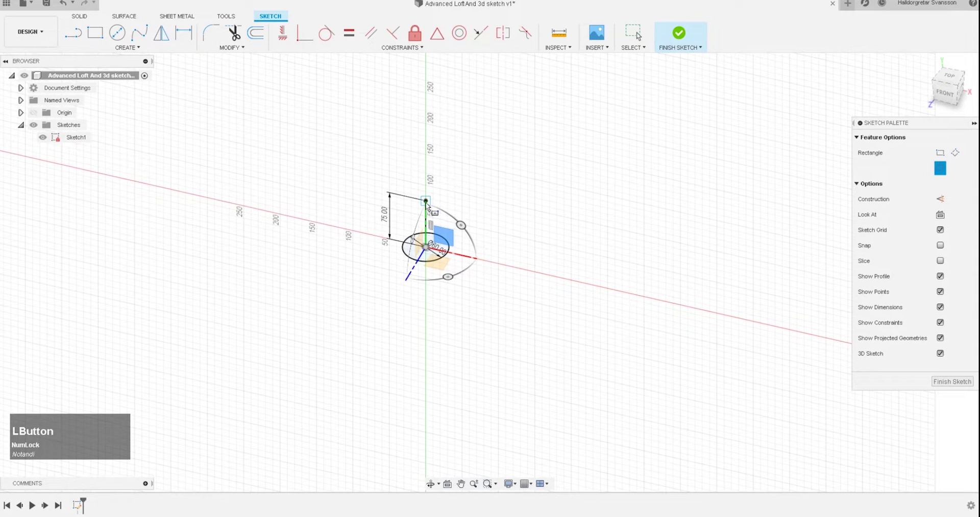
left_click(437, 263)
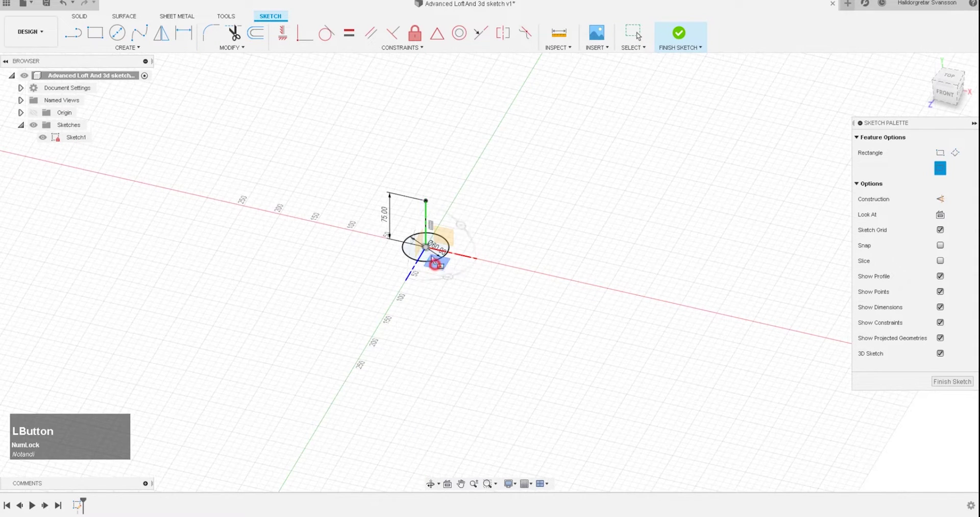
left_click(426, 201)
type("100")
key("Tab")
type("10")
key("Return")
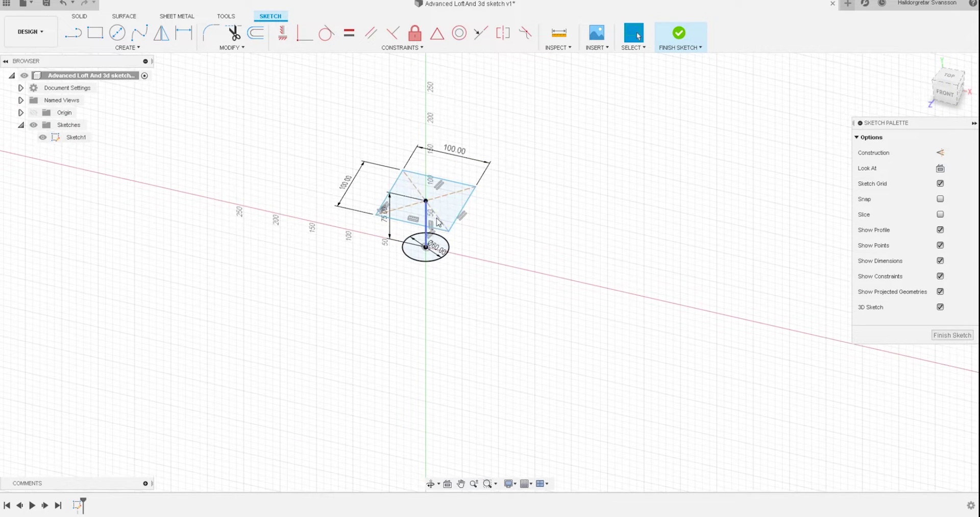
Reposition the circle's diameter dimension beside the circle's centre.
mouse_move(451, 224)
middle_mouse_down("shift")
mouse_move(440, 208)
mouse_move(454, 211)
middle_mouse_up("shift")
scroll(460, 211, "down", 3)
mouse_move(385, 228)
middle_mouse_down()
mouse_move(430, 233)
mouse_move(429, 243)
middle_mouse_up()
left_click_drag(459, 280, 442, 282)
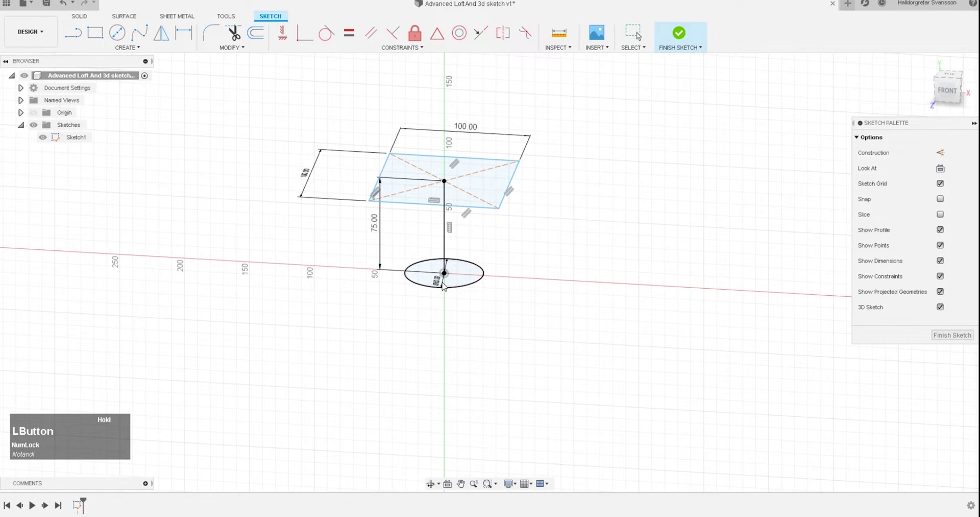
mouse_move(362, 244)
middle_mouse_down()
mouse_move(332, 239)
mouse_move(384, 227)
middle_mouse_up()
mouse_move(384, 226)
middle_mouse_down("shift")
mouse_move(359, 231)
mouse_move(470, 215)
middle_mouse_up("shift")
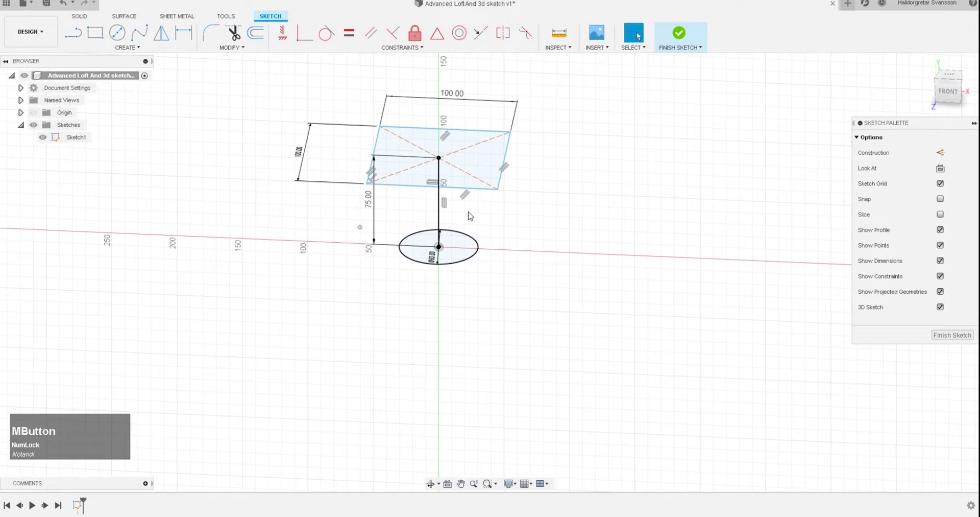
Draw a construction line across the circle along the red axis, from one side through the centre to the other.
left_click(938, 154)
middle_click_drag(357, 306, 393, 306)
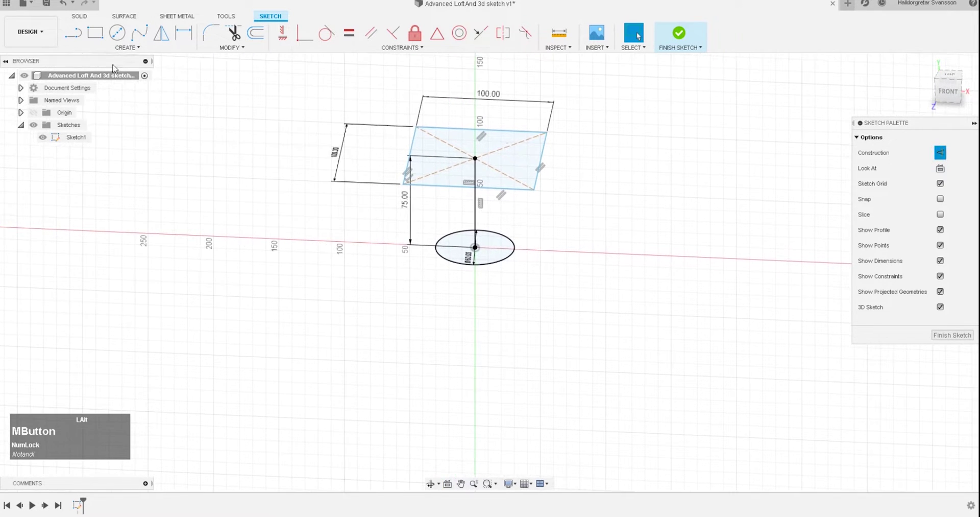
left_click(69, 36)
middle_click_drag(453, 82, 440, 94, "shift")
scroll(449, 124, "down", 3)
middle_click_drag(443, 142, 401, 66, "alt")
middle_click_drag(473, 194, 466, 205, "shift")
middle_click_drag(466, 204, 471, 216)
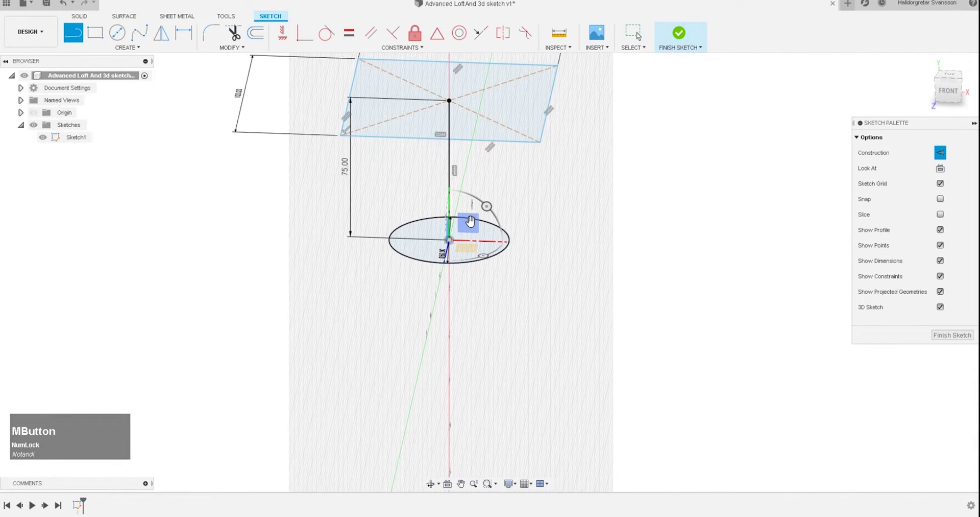
left_click(469, 223)
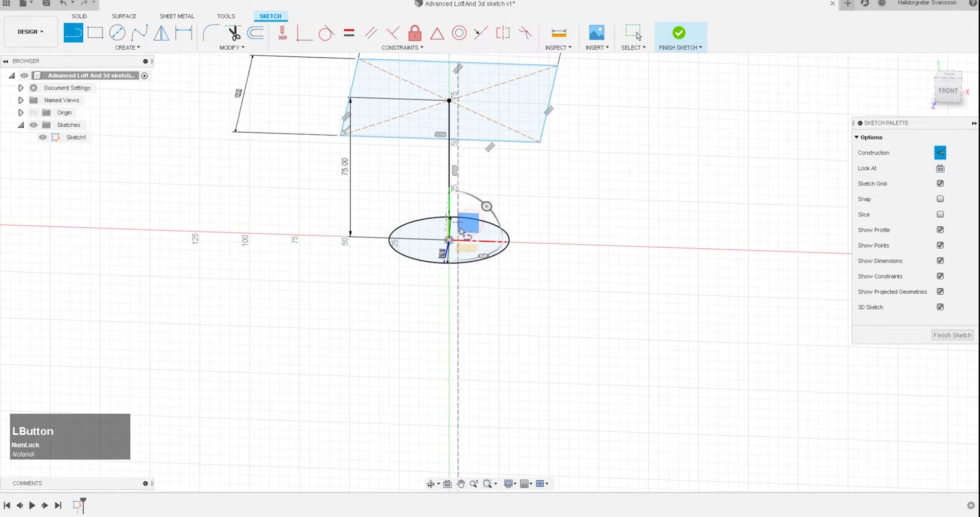
left_click(392, 239)
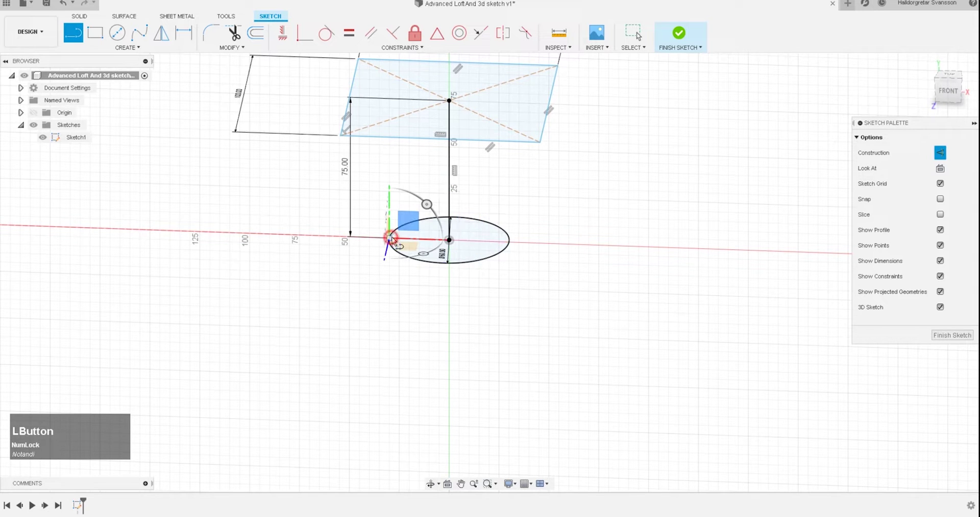
left_click(509, 241)
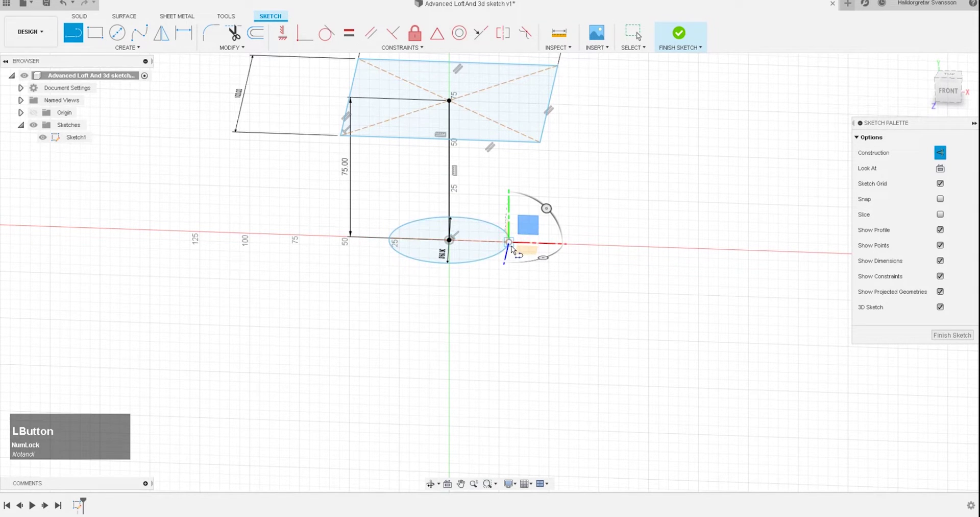
right_click(510, 242)
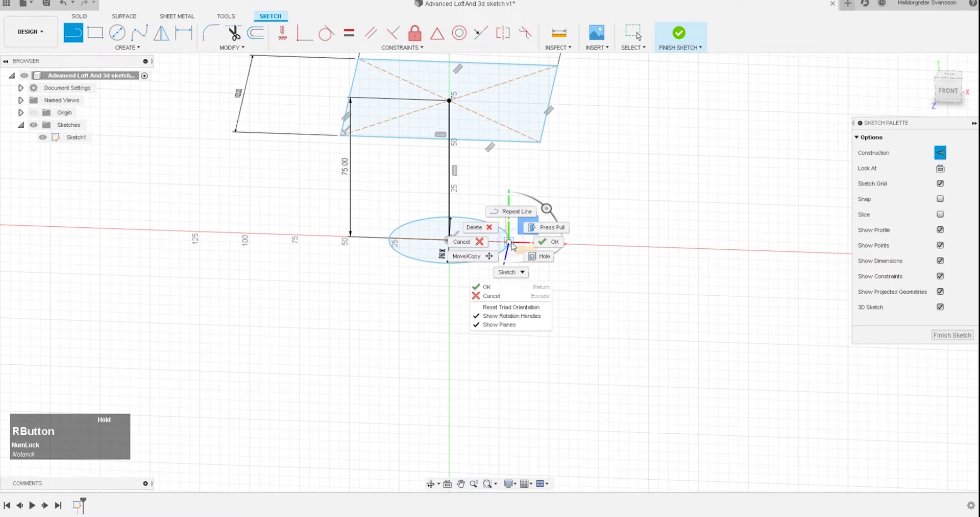
left_click(549, 246)
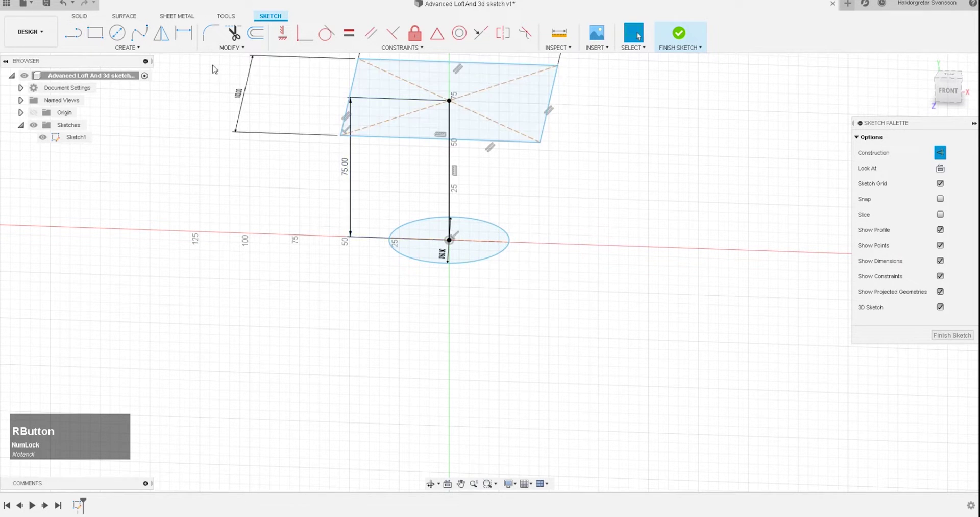
Draw a construction line across the rectangle between the midpoints of its left and right edges.
left_click(74, 34)
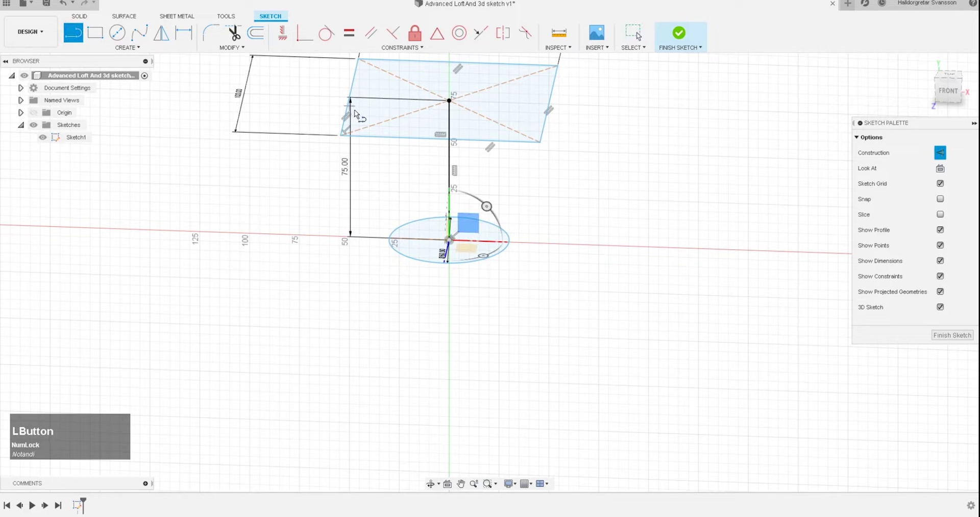
left_click(348, 97)
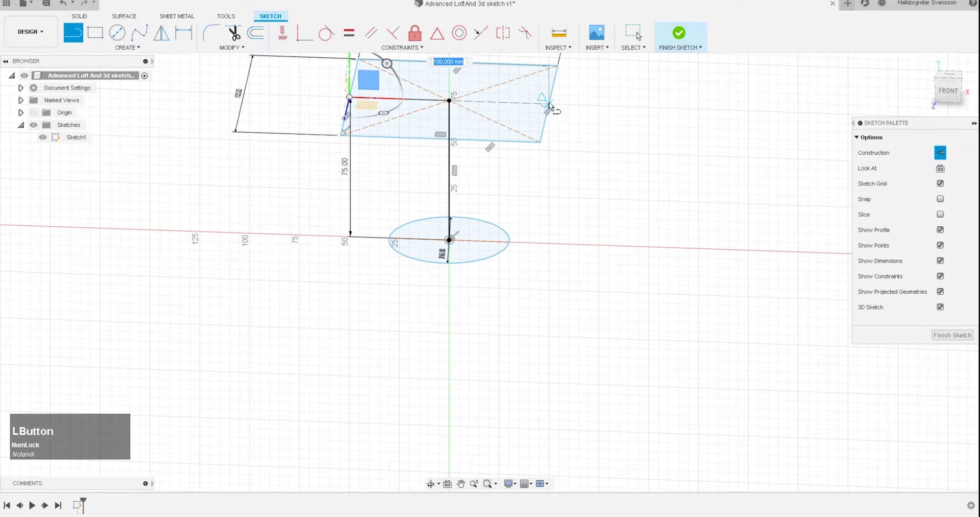
left_click(548, 105)
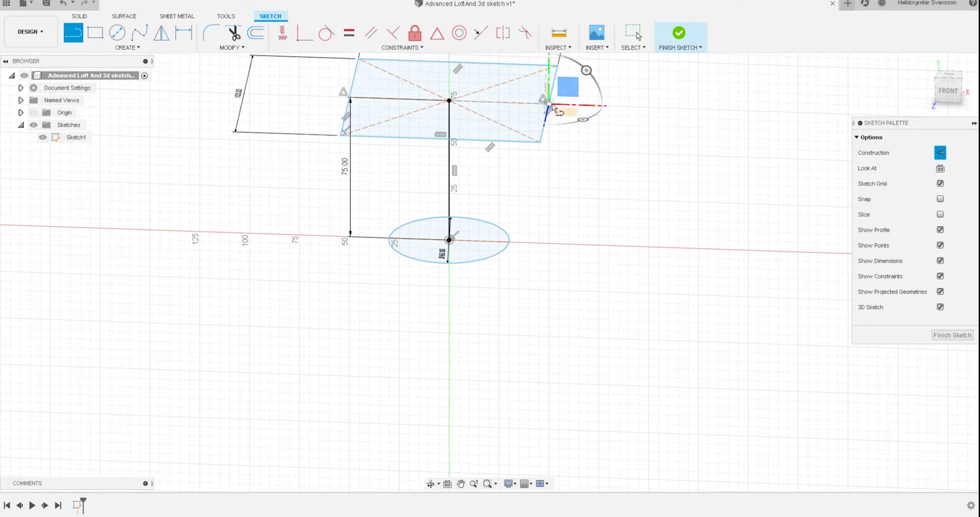
right_click(550, 108)
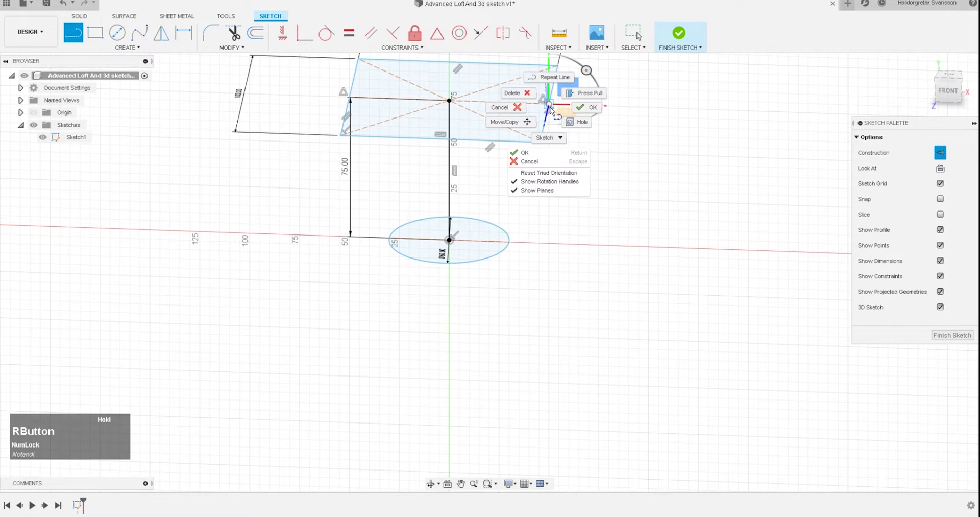
left_click(586, 108)
From the left end of the circle's construction line, draw a short outward-slanting construction line and a tangent arc up to the rectangle's left midpoint.
mouse_move(358, 210)
middle_mouse_down("shift")
mouse_move(433, 144)
mouse_move(385, 196)
middle_mouse_up("shift")
scroll(385, 195, "down", 1)
middle_click_drag(346, 247, 401, 191, "shift")
scroll(401, 191, "down", 2)
mouse_move(398, 231)
middle_mouse_down()
mouse_move(383, 201)
mouse_move(401, 175)
mouse_move(411, 192)
mouse_move(380, 198)
mouse_move(423, 193)
mouse_move(345, 185)
middle_mouse_up()
left_click(950, 87)
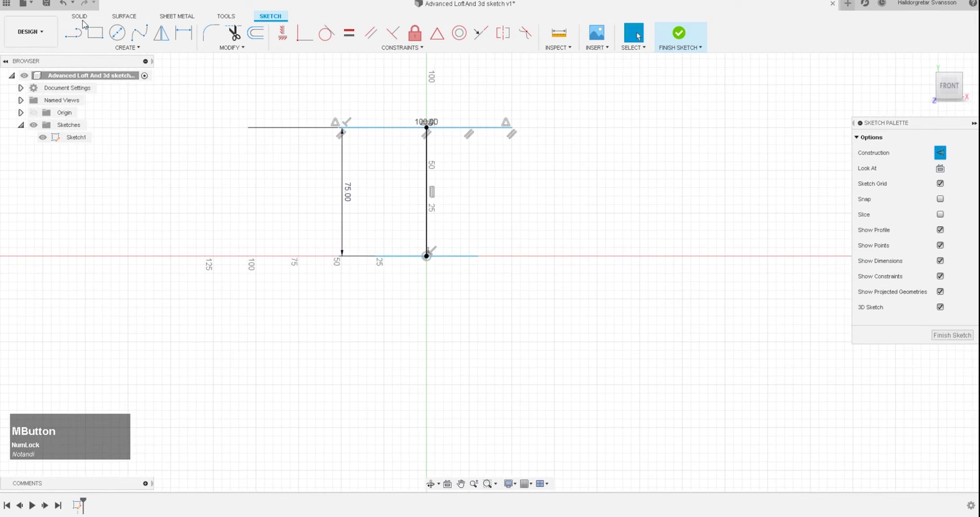
left_click(75, 35)
scroll(480, 246, "down", 3)
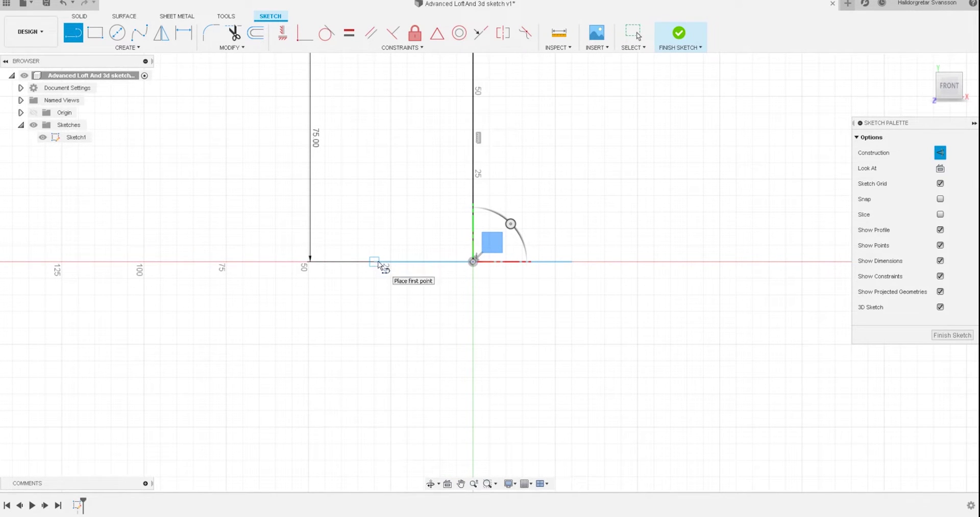
scroll(386, 264, "up", 2)
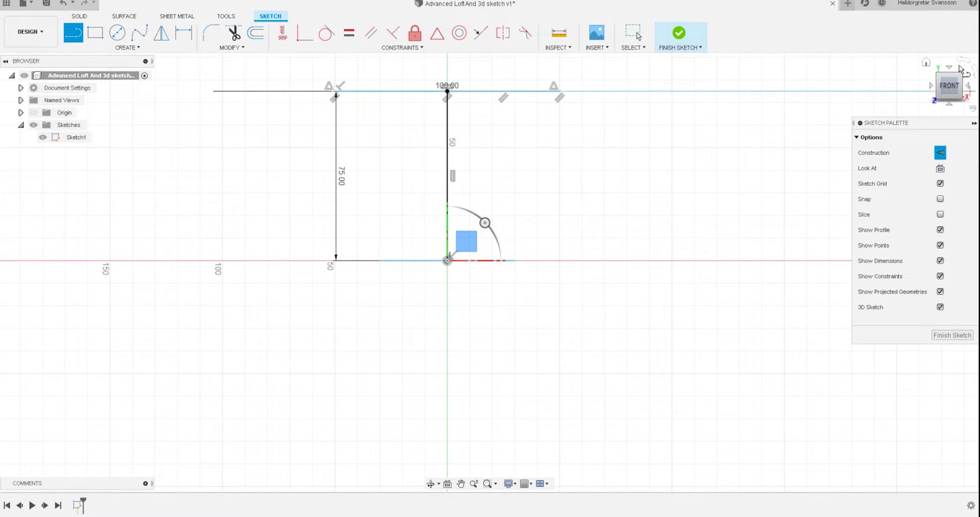
left_click(380, 261)
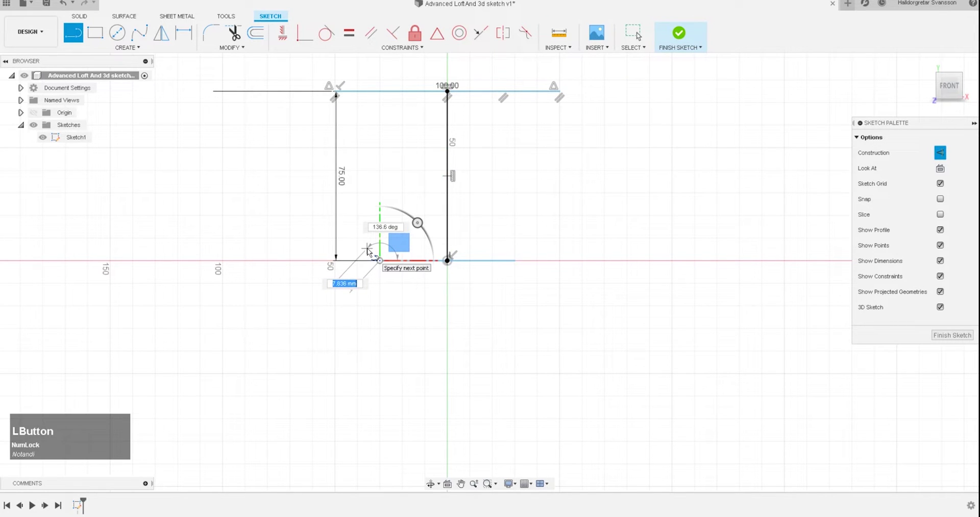
left_click(365, 246)
mouse_move(364, 246)
left_mouse_down()
mouse_move(335, 148)
mouse_move(334, 93)
left_mouse_up()
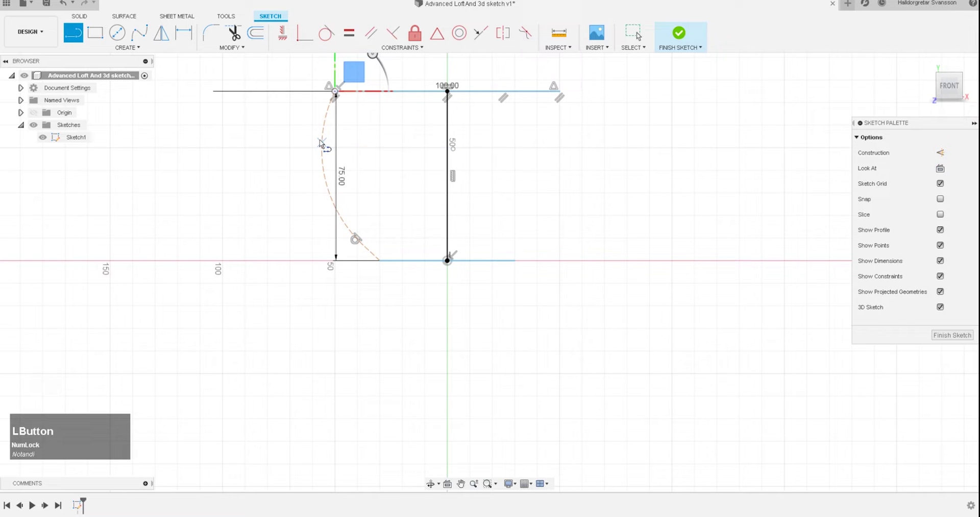
Change the curved arc and its short slanted line from construction to regular sketch geometry.
left_click(633, 45)
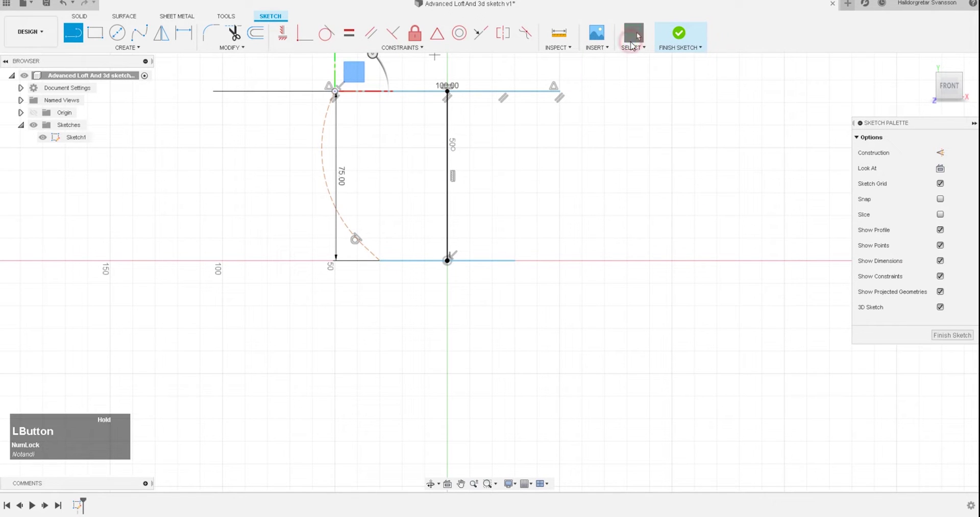
left_click(327, 113)
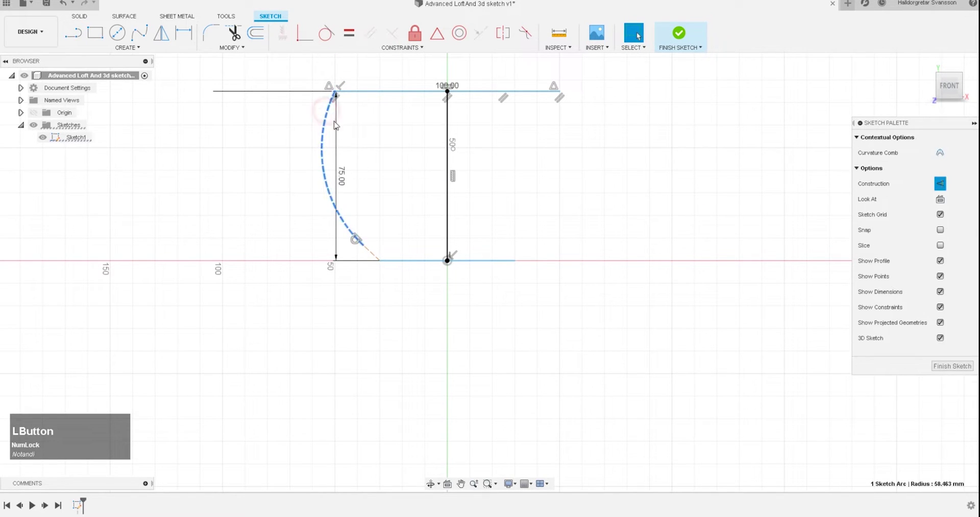
left_click(941, 183)
left_click(372, 255)
left_click(940, 153)
Mirror the arc and short slanted line about the vertical centre line between the circle and the rectangle.
middle_click_drag(420, 185, 400, 174, "shift")
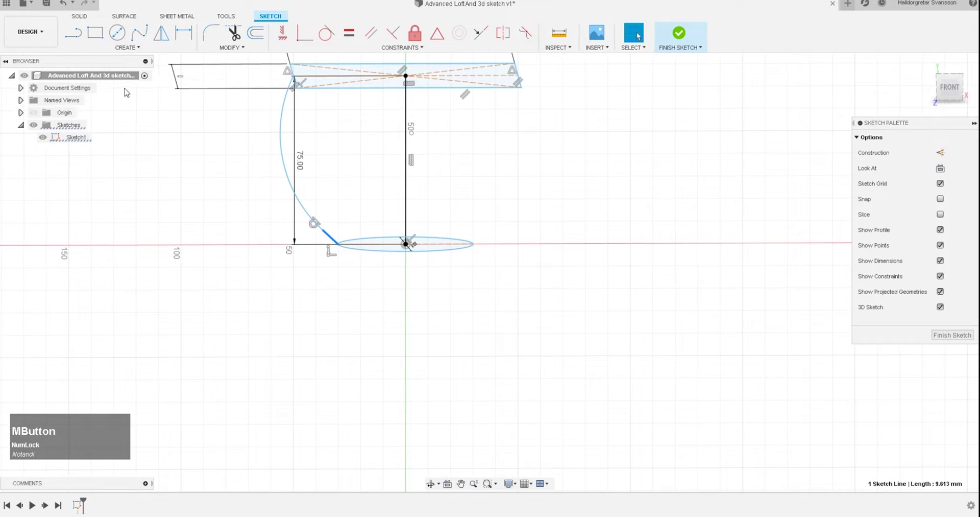
left_click(128, 47)
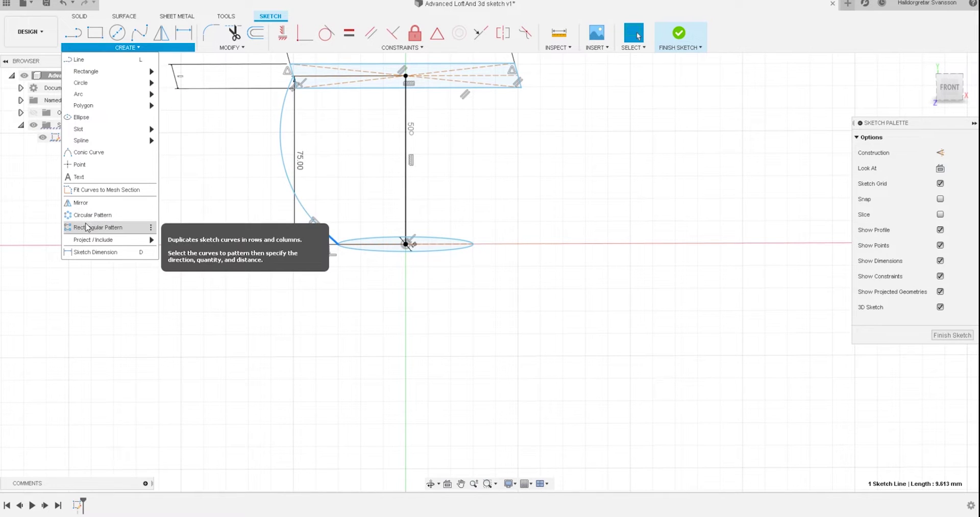
mouse_move(106, 242)
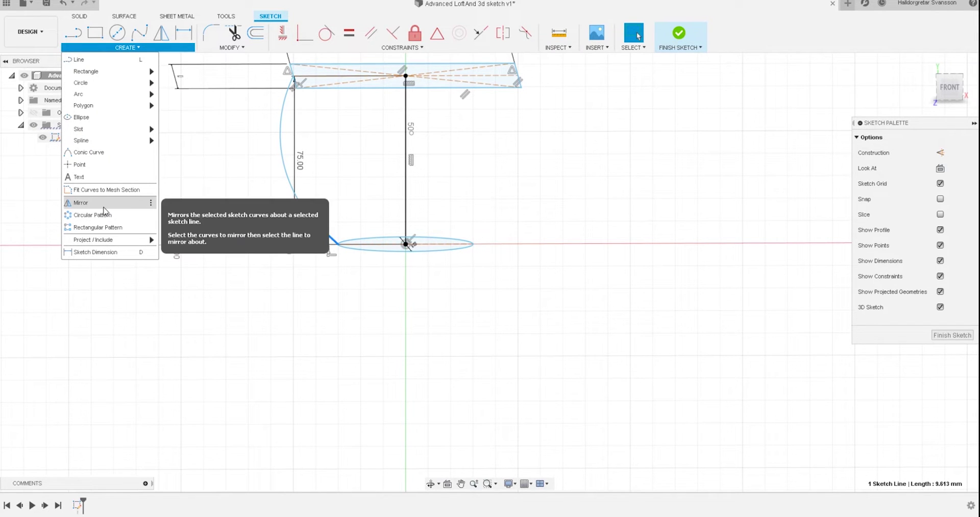
left_click(81, 203)
left_click(278, 145)
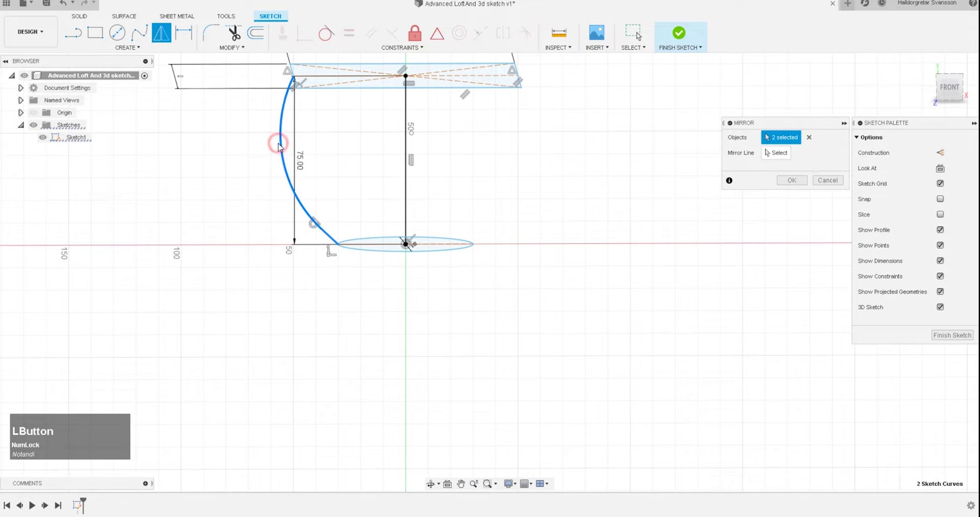
left_click(776, 155)
left_click(406, 122)
middle_click_drag(499, 150, 505, 151, "shift")
scroll(504, 150, "up", 3)
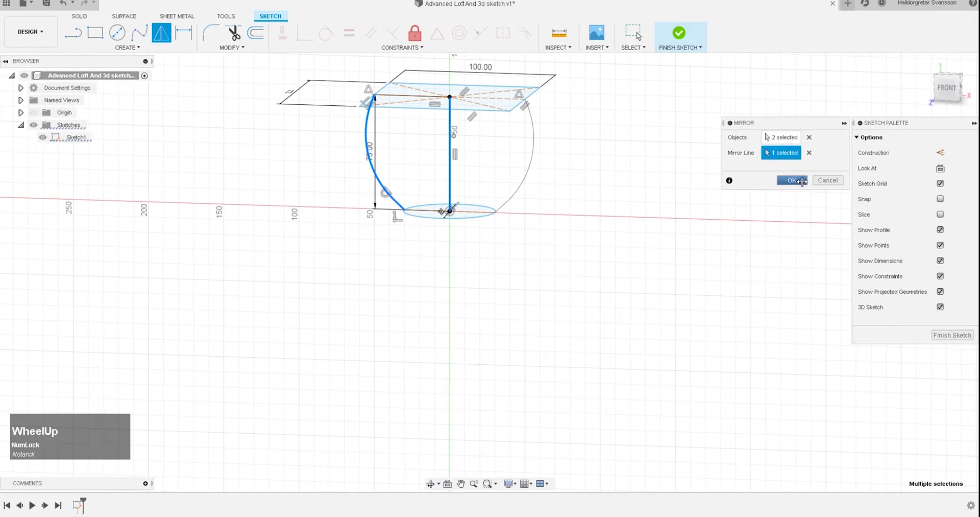
left_click(792, 180)
scroll(507, 152, "up", 3)
middle_click_drag(507, 152, 514, 186, "shift")
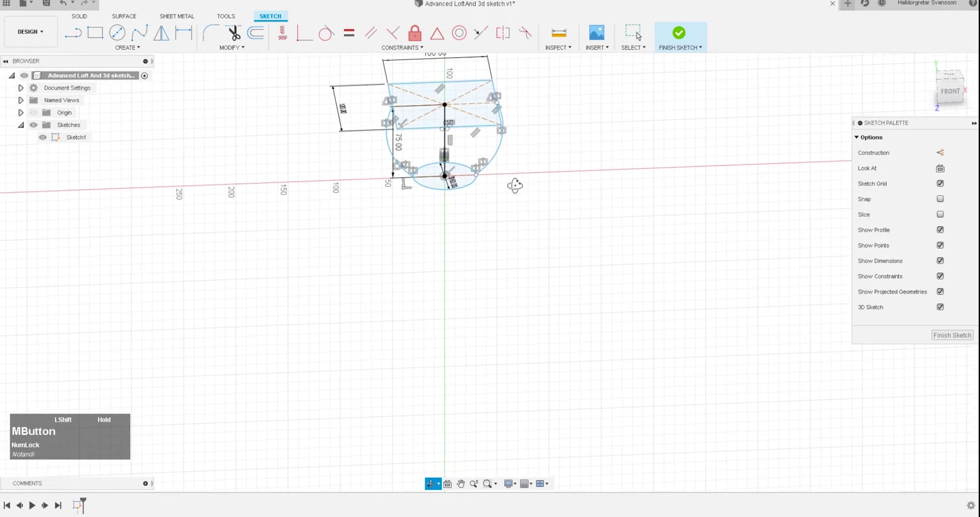
mouse_move(387, 145)
middle_mouse_down()
mouse_move(432, 190)
mouse_move(446, 164)
middle_mouse_up()
scroll(436, 193, "down", 3)
scroll(436, 191, "down", 2)
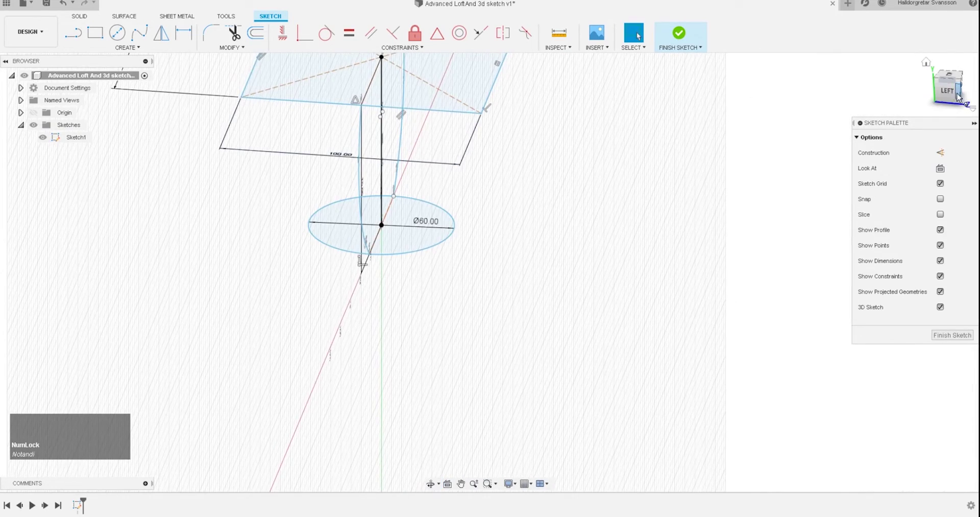
left_click(947, 92)
middle_click_drag(404, 196, 431, 224)
key("l")
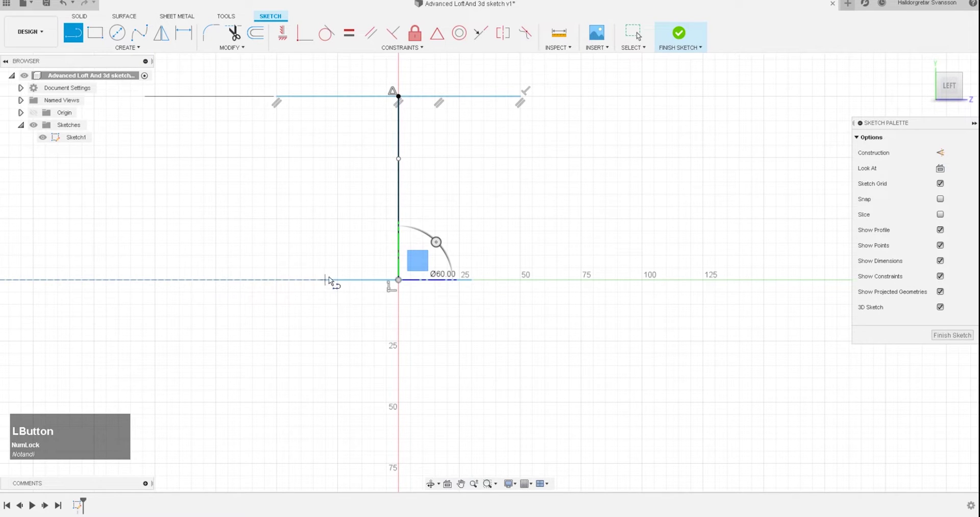
middle_click_drag(339, 188, 320, 283, "shift")
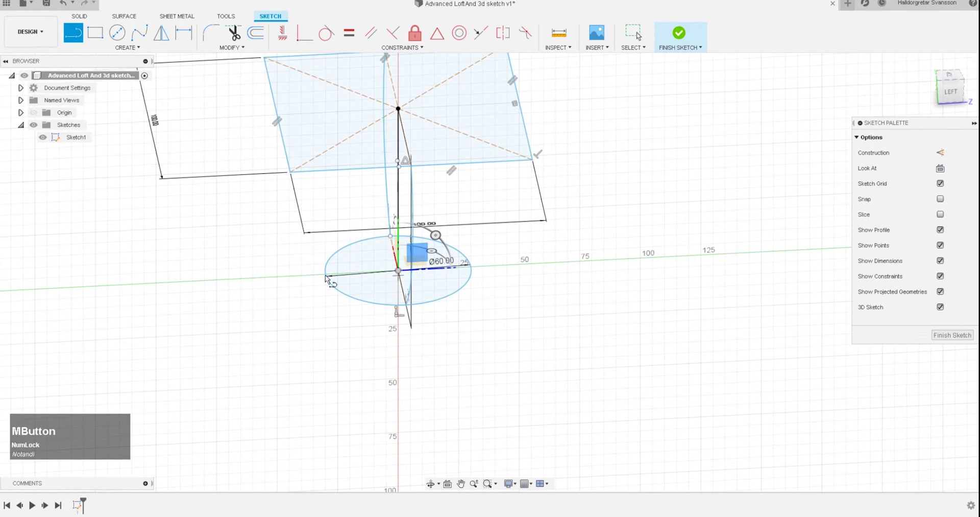
middle_click_drag(339, 276, 329, 248, "shift")
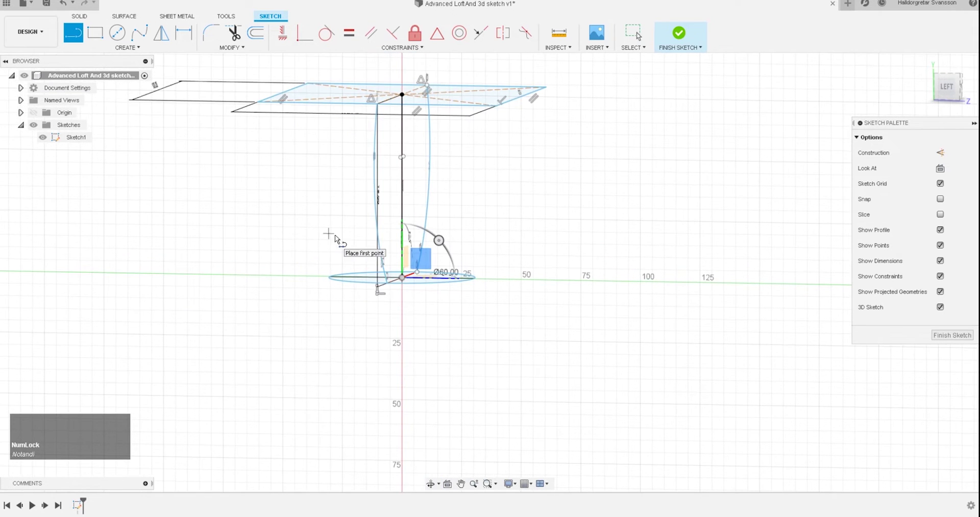
key("alt")
mouse_move(351, 225)
middle_mouse_down("shift")
mouse_move(309, 207)
mouse_move(335, 264)
mouse_move(267, 243)
mouse_move(508, 209)
mouse_move(554, 237)
mouse_move(688, 29)
middle_mouse_up("shift")
left_click(688, 29)
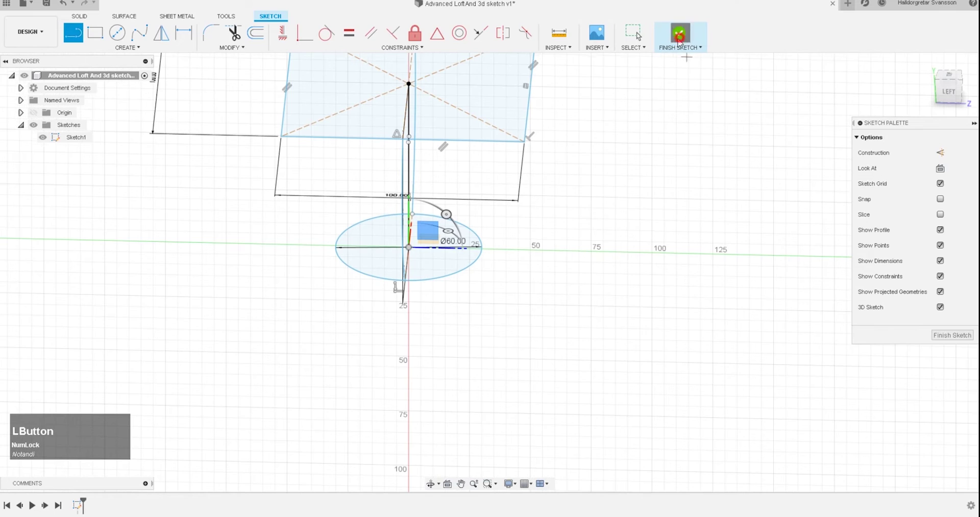
middle_click_drag(619, 171, 571, 170, "shift")
Rename the first sketch as mainsketch.
double_click(76, 137)
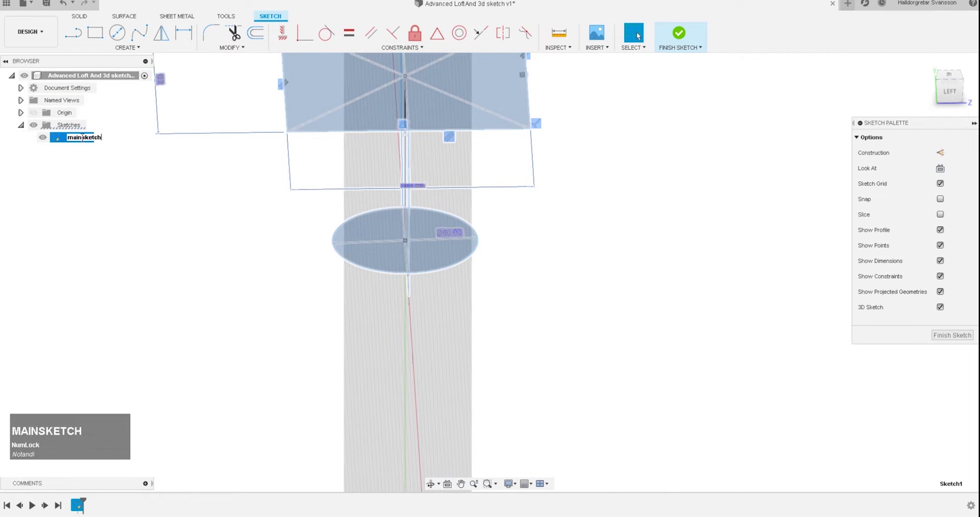
key("Return")
left_click(203, 219)
Finish mainsketch, then create a sketch on the vertical origin plane facing the right view and name it rightsletcj.
mouse_move(203, 219)
middle_mouse_down("shift")
mouse_move(181, 201)
mouse_move(192, 186)
mouse_move(167, 197)
mouse_move(207, 186)
mouse_move(337, 191)
middle_mouse_up("shift")
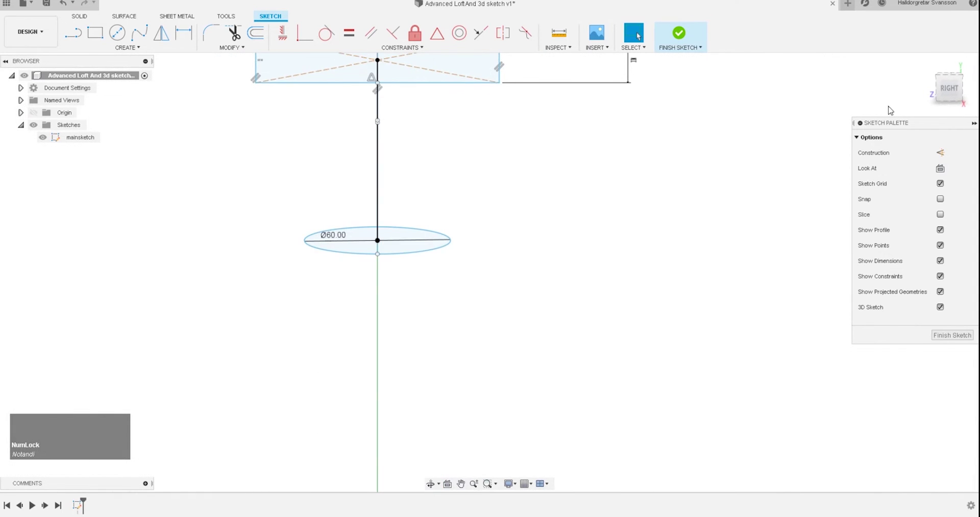
left_click(949, 88)
scroll(340, 226, "up", 2)
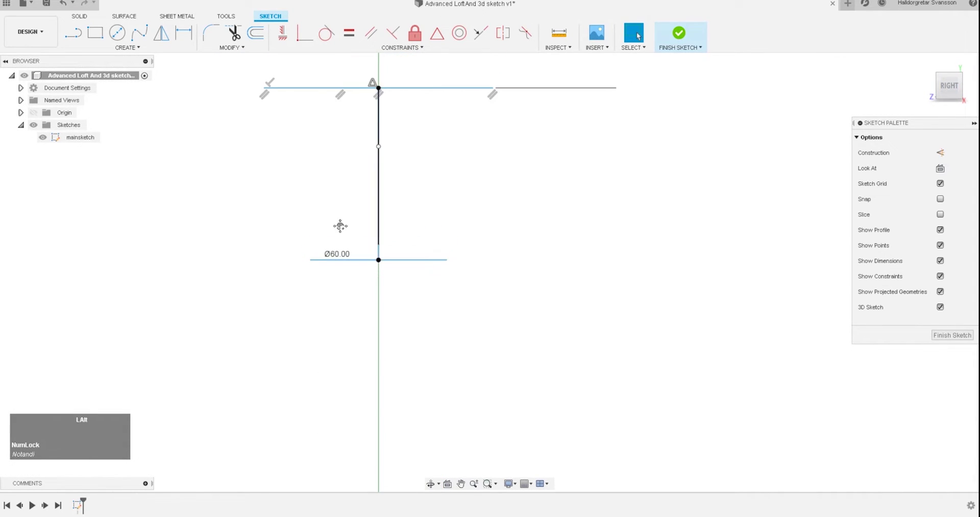
middle_click_drag(340, 226, 273, 210)
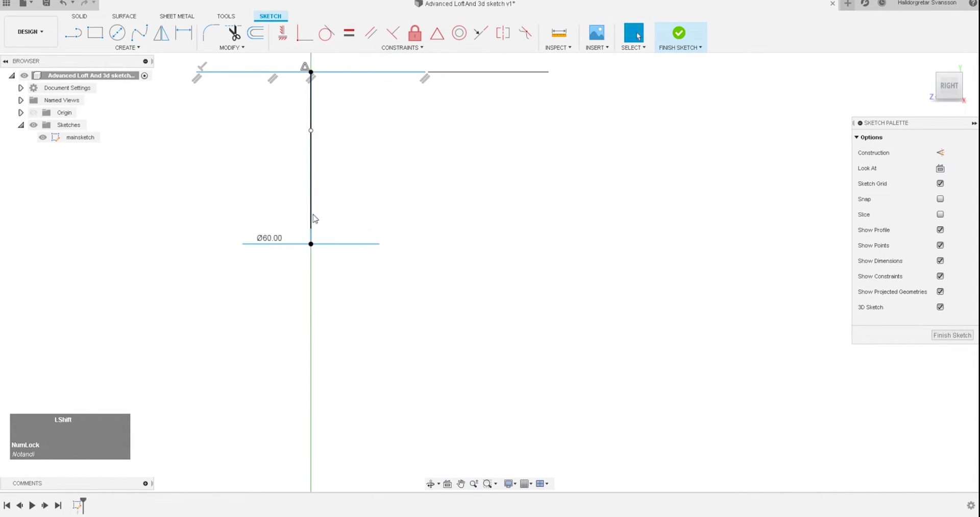
left_click(681, 34)
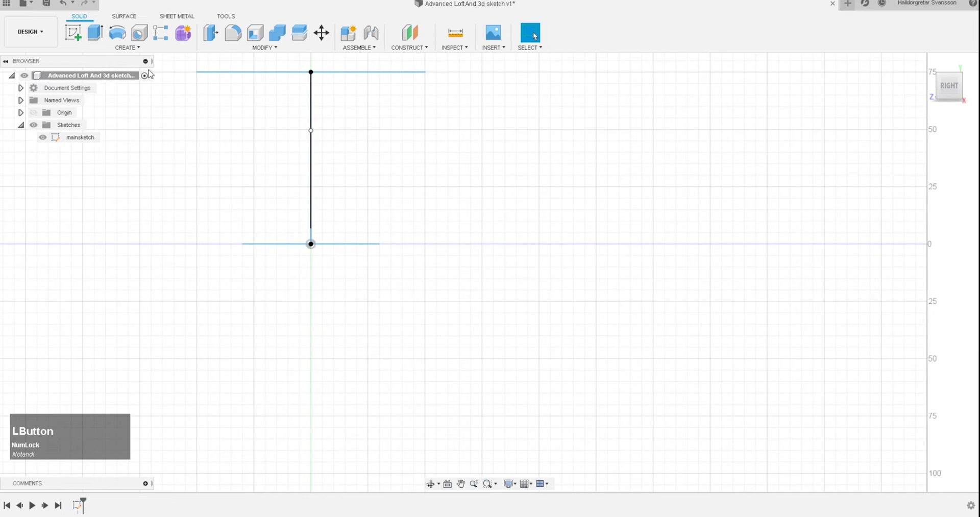
left_click(75, 35)
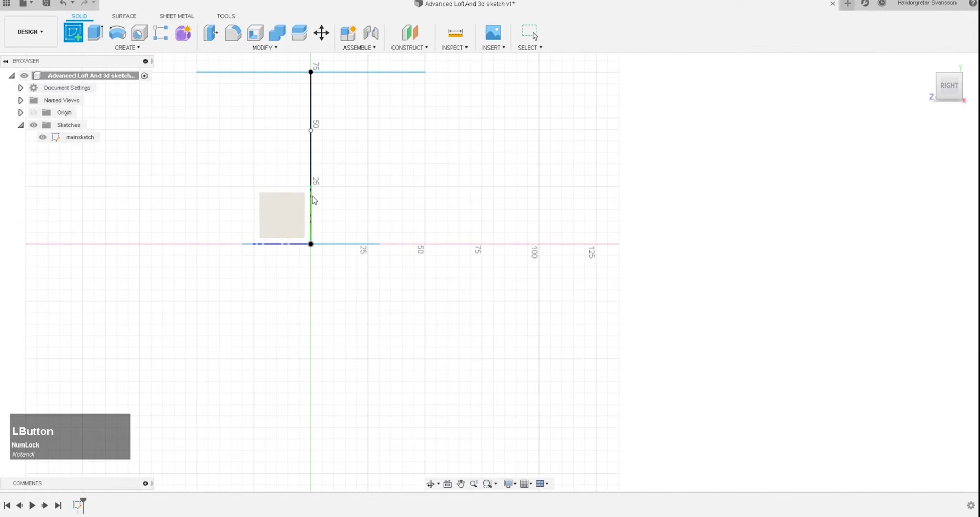
left_click(283, 217)
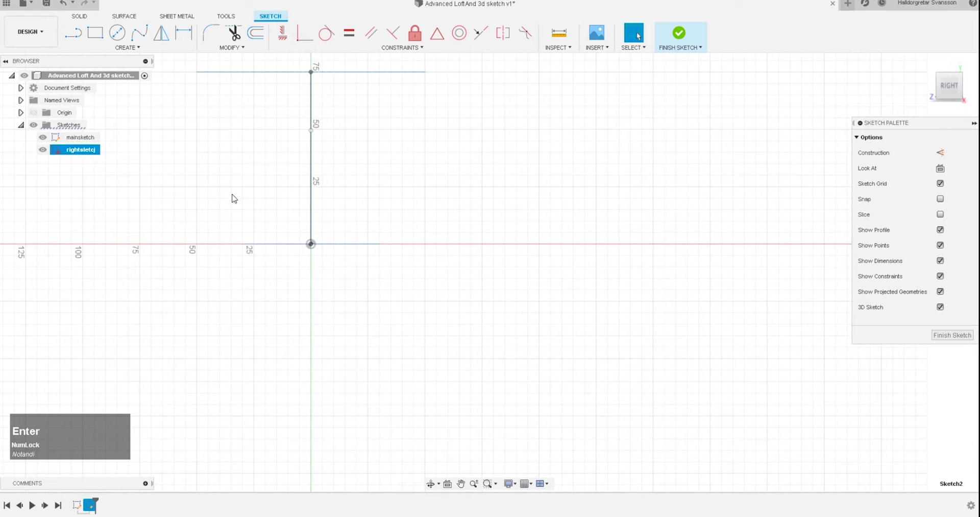
Project the rectangle's horizontal line, the vertical centre line and the circle's horizontal line into the sketch with the projection link on.
mouse_move(247, 185)
middle_mouse_down()
mouse_move(277, 175)
mouse_move(325, 207)
middle_mouse_up()
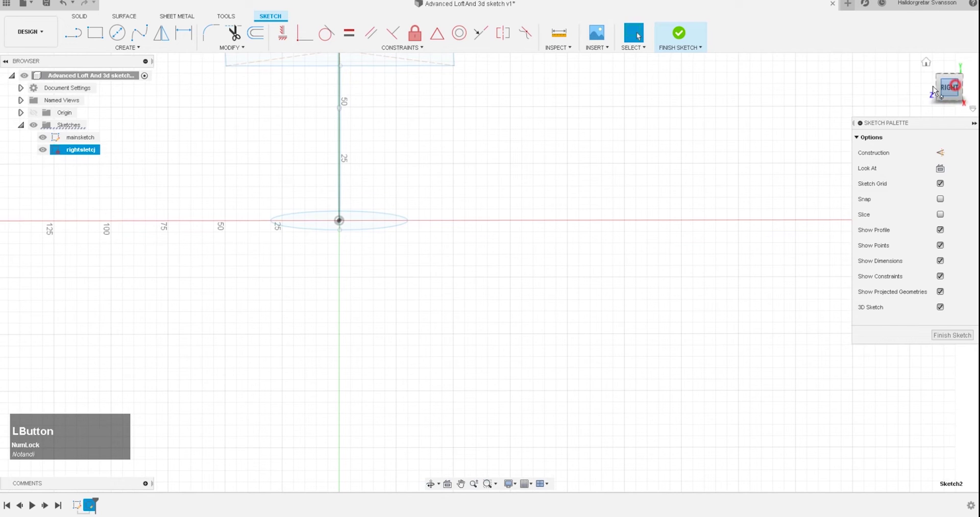
scroll(407, 223, "up", 3)
scroll(395, 237, "down", 3)
middle_click_drag(393, 243, 447, 317)
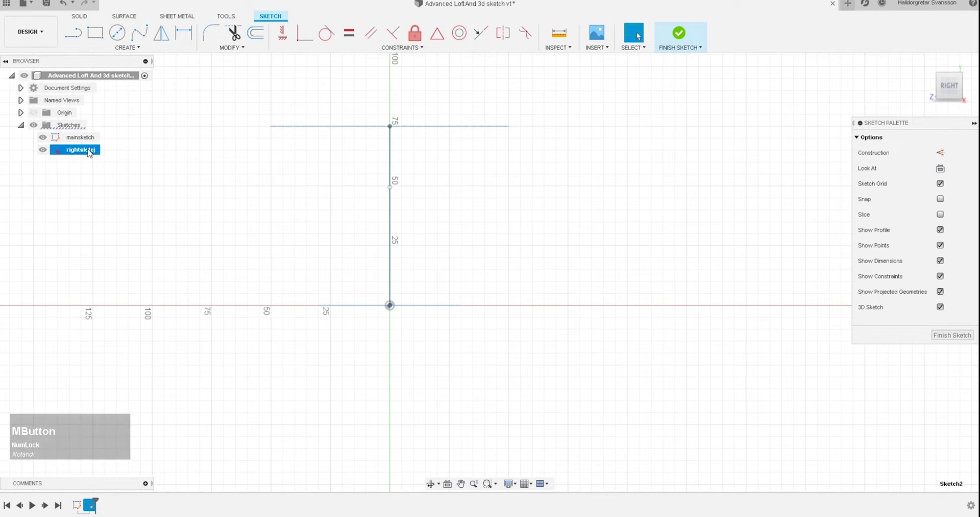
middle_click_drag(439, 179, 306, 120)
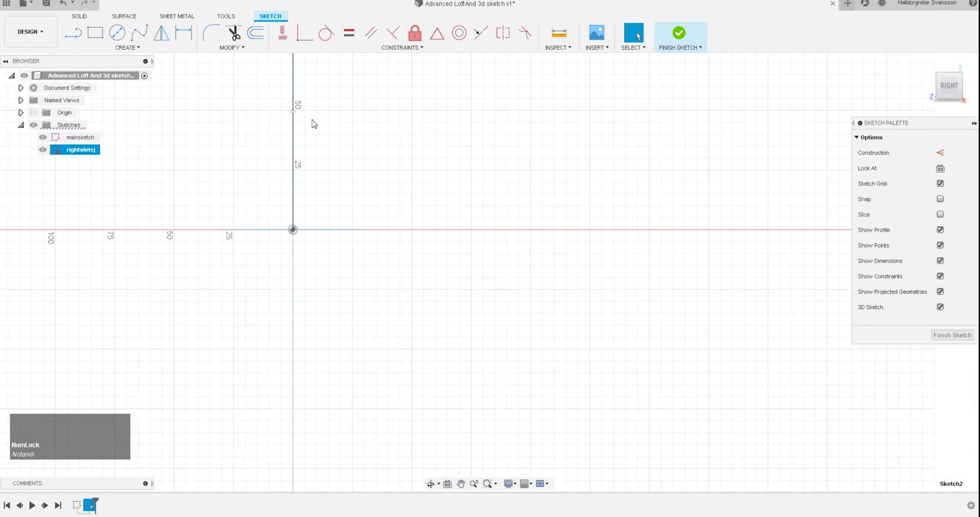
middle_click_drag(396, 135, 488, 183)
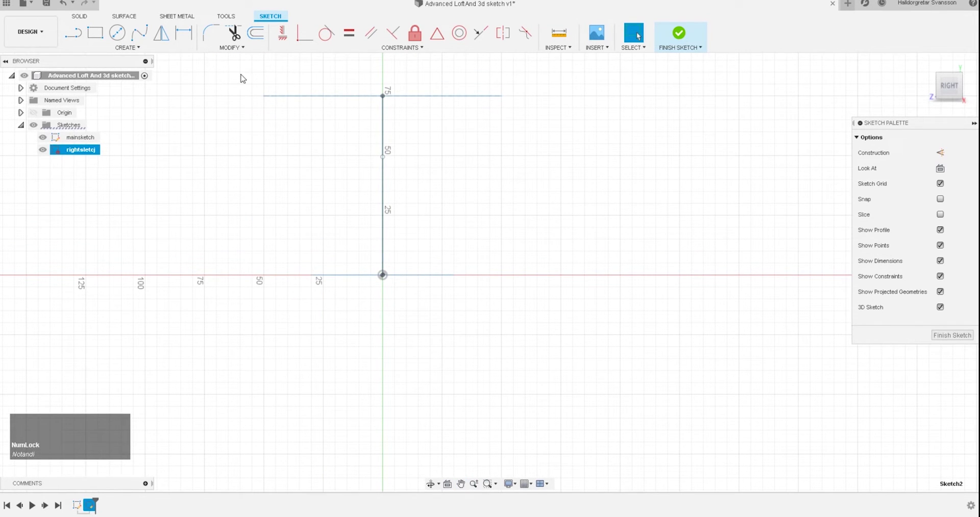
left_click(117, 47)
mouse_move(122, 240)
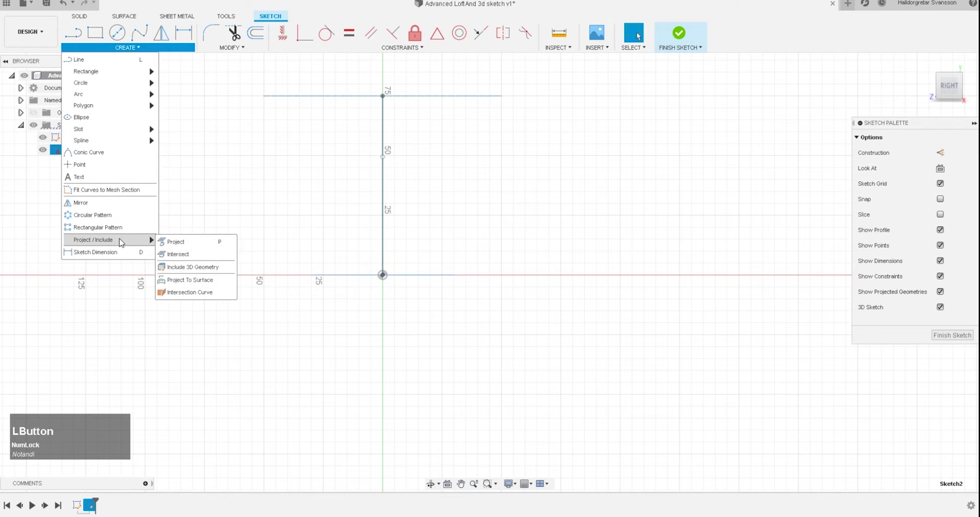
left_click(171, 242)
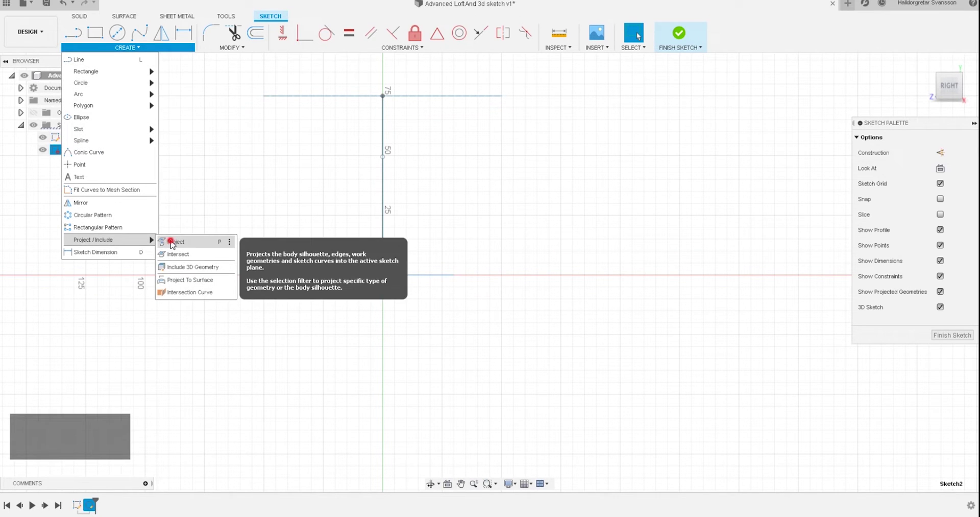
left_click(355, 96)
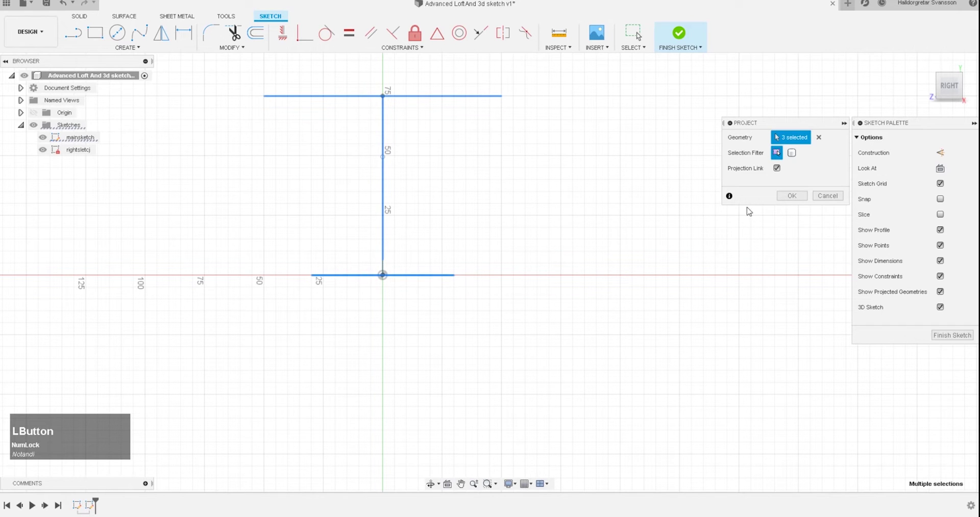
left_click(800, 196)
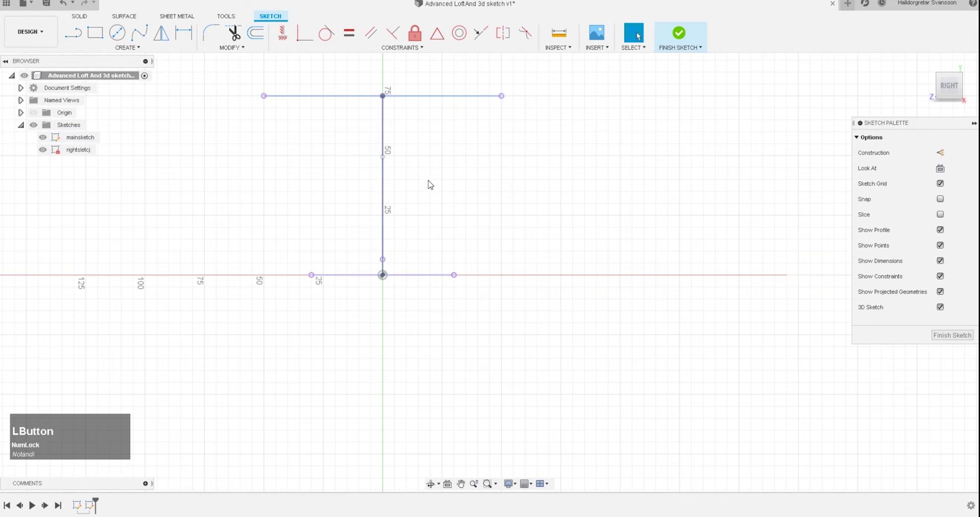
From the left end of the projected circle line, draw a short outward-slanting line and tangent arcs forming an S-curve to the rectangle line's left end.
middle_click_drag(430, 185, 380, 158)
left_click(73, 32)
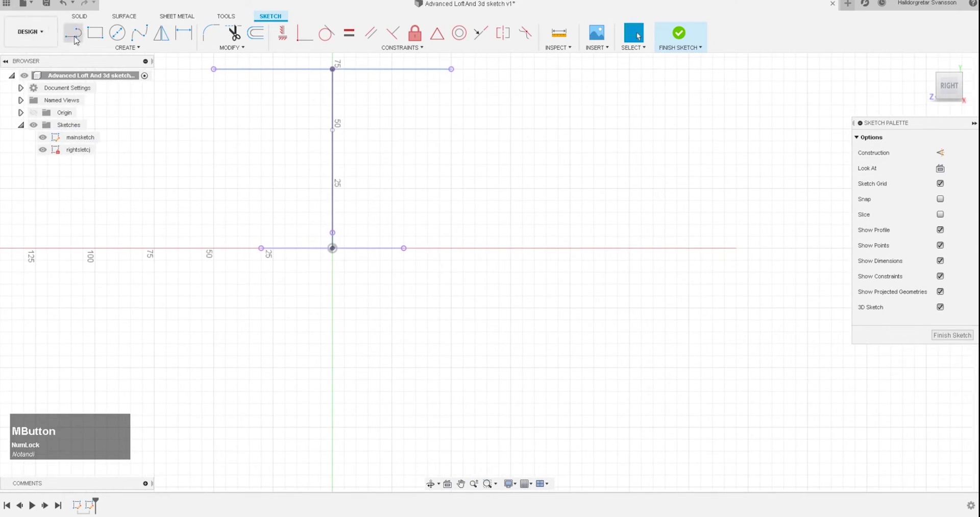
left_click(261, 248)
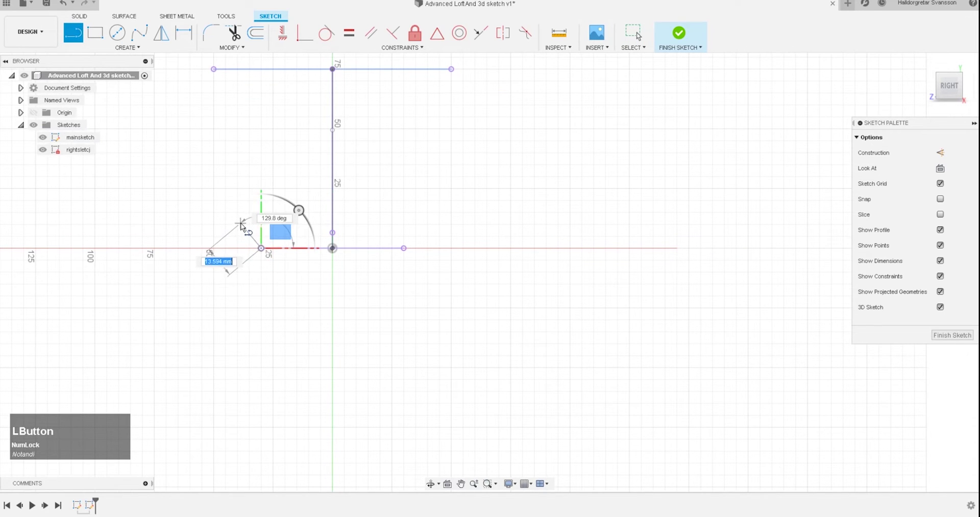
left_click_drag(242, 225, 250, 157)
left_click_drag(251, 158, 225, 93)
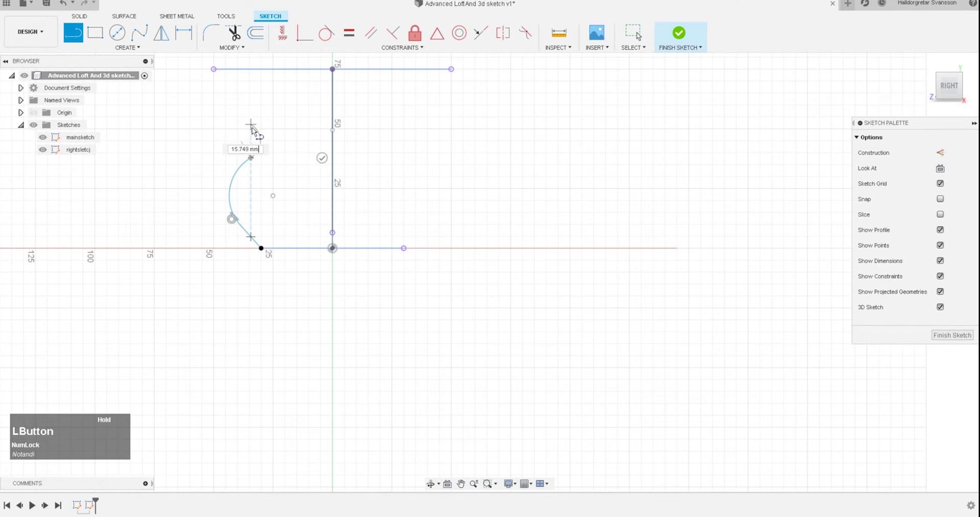
left_click_drag(249, 127, 214, 70)
Mirror the S-curve's line and arcs across the projected vertical centre line and finish the sketch.
mouse_move(267, 149)
middle_mouse_down()
mouse_move(312, 148)
mouse_move(323, 133)
middle_mouse_up()
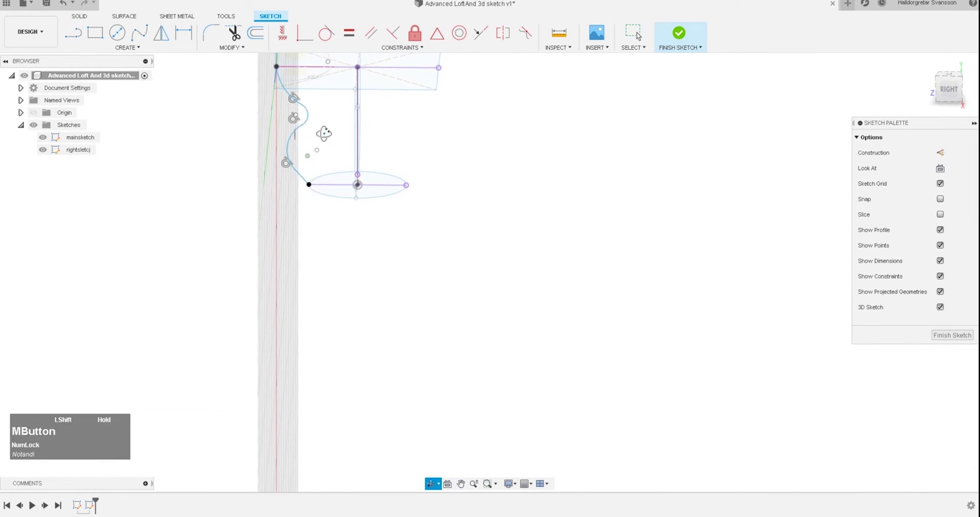
left_click(119, 48)
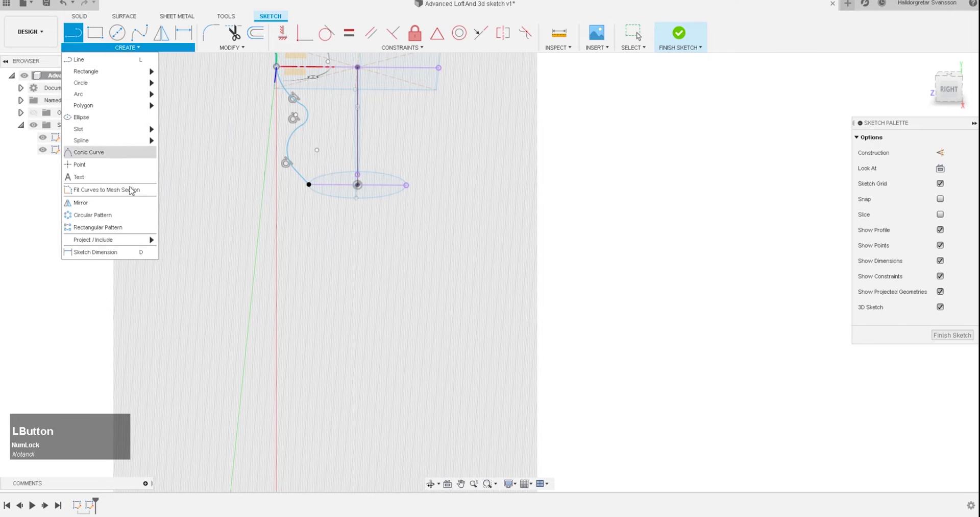
left_click(122, 200)
left_click(303, 178)
left_click(289, 146, "shift")
left_click(305, 111, "shift")
left_click(776, 153)
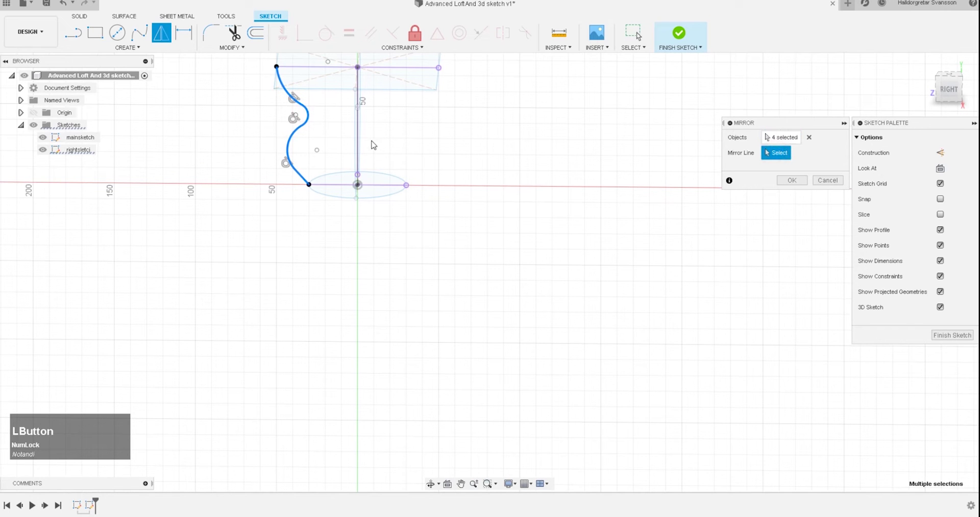
middle_click_drag(359, 135, 403, 122, "shift")
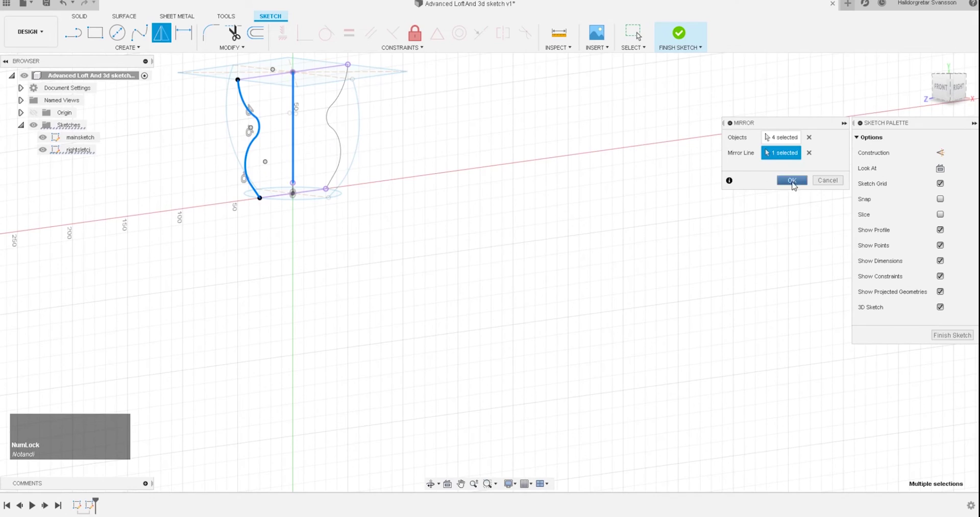
left_click(791, 180)
mouse_move(498, 212)
middle_mouse_down("shift")
mouse_move(526, 205)
mouse_move(554, 242)
mouse_move(538, 259)
mouse_move(428, 226)
mouse_move(435, 247)
mouse_move(403, 219)
middle_mouse_up("shift")
scroll(429, 226, "down", 3)
left_click(681, 35)
Start a Loft from the circle profile to the square profile of mainsketch.
mouse_move(613, 118)
middle_mouse_down("shift")
mouse_move(586, 127)
mouse_move(595, 135)
mouse_move(551, 124)
mouse_move(603, 193)
mouse_move(553, 189)
mouse_move(563, 186)
mouse_move(551, 210)
mouse_move(611, 232)
mouse_move(467, 236)
middle_mouse_up("shift")
left_click(470, 238)
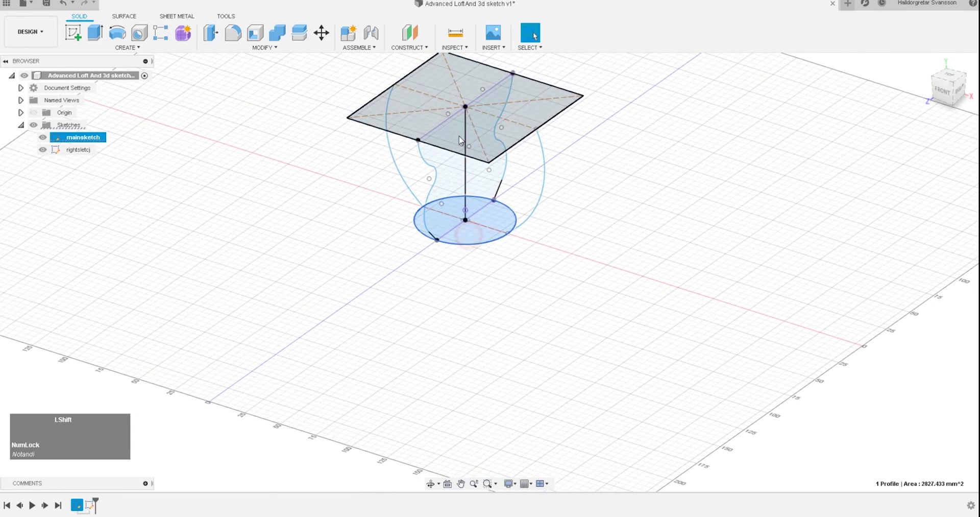
left_click(459, 137, "shift")
middle_click_drag(274, 138, 299, 110, "shift")
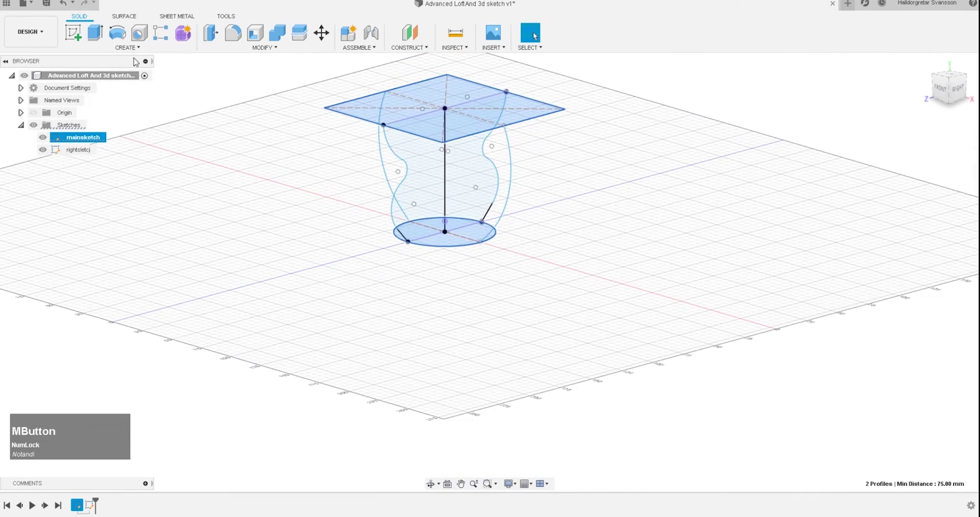
left_click(122, 47)
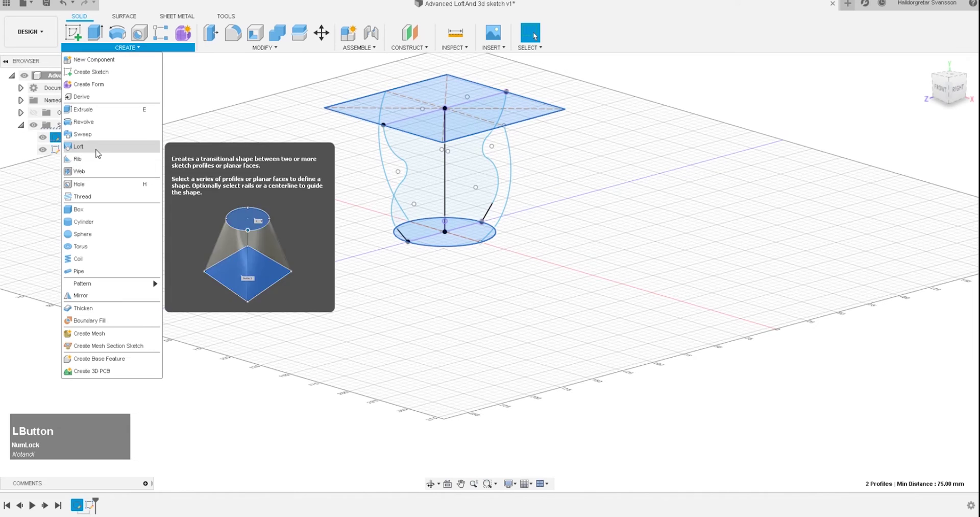
left_click(102, 146)
middle_click_drag(304, 164, 194, 158, "shift")
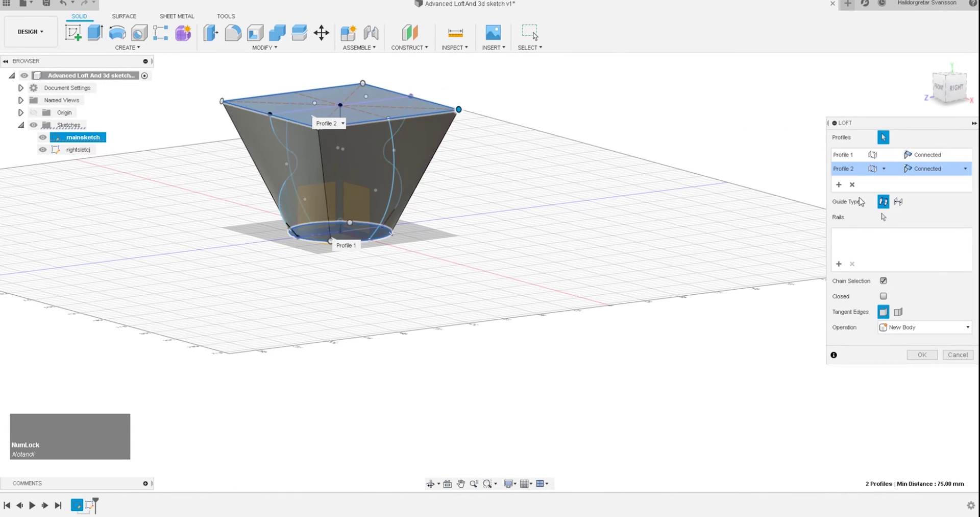
middle_click_drag(515, 185, 555, 239, "shift")
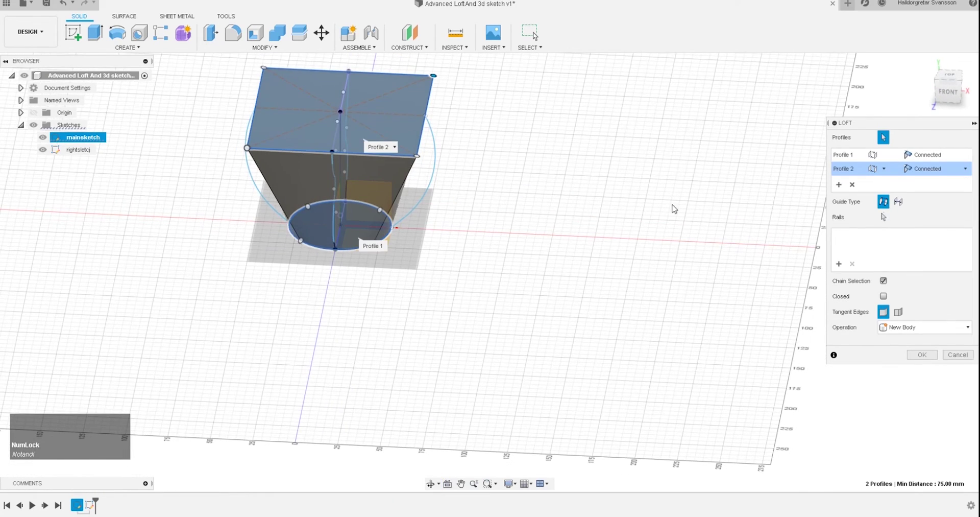
Guide the loft with four rails, the two outward-bulging curves and the two S-curves, and create it as a new body.
left_click(883, 217)
middle_click_drag(781, 217, 487, 162, "shift")
left_click(381, 144)
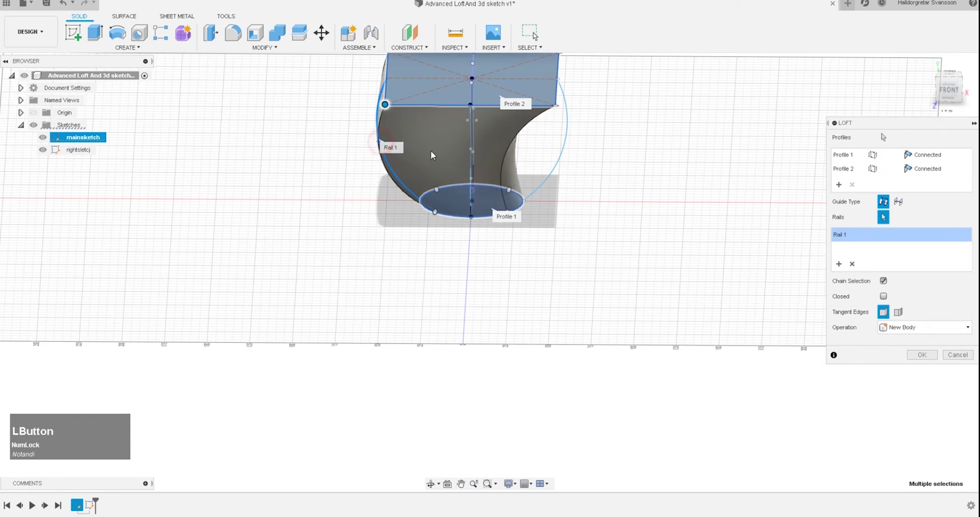
left_click(563, 148)
middle_click_drag(563, 148, 404, 179, "shift")
left_click(403, 179)
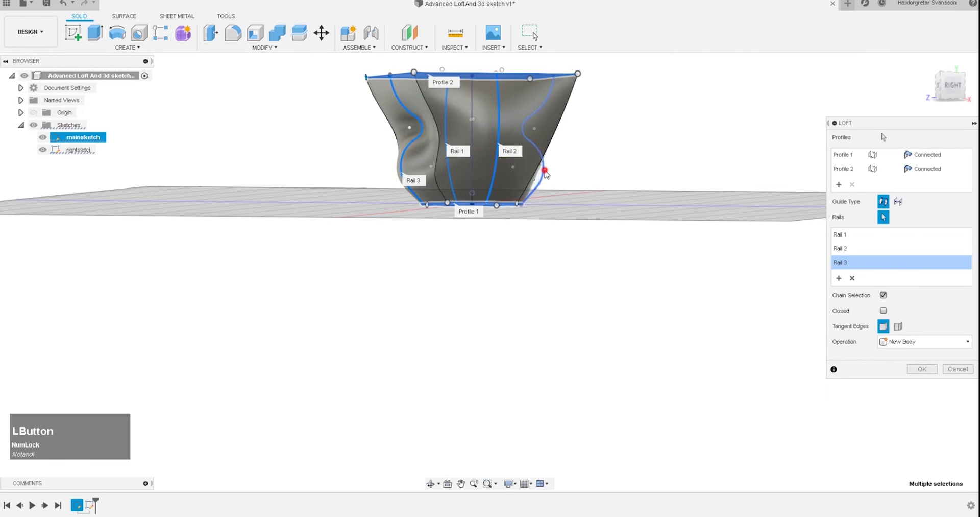
left_click(545, 174)
middle_click_drag(576, 166, 675, 277, "shift")
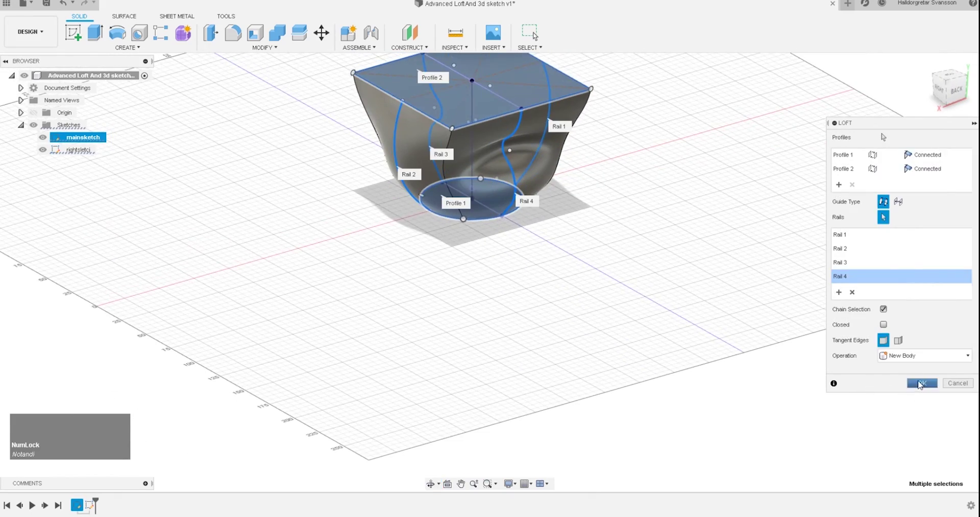
left_click(921, 383)
Shell the lofted body with its square top face open and an inside thickness of 2 mm.
middle_click_drag(555, 274, 446, 169, "shift")
left_click(447, 169)
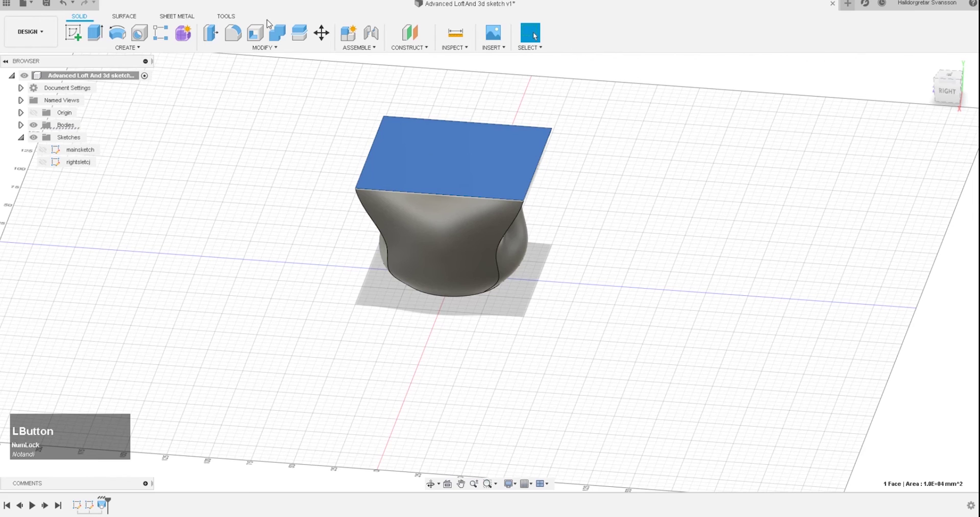
left_click(264, 39)
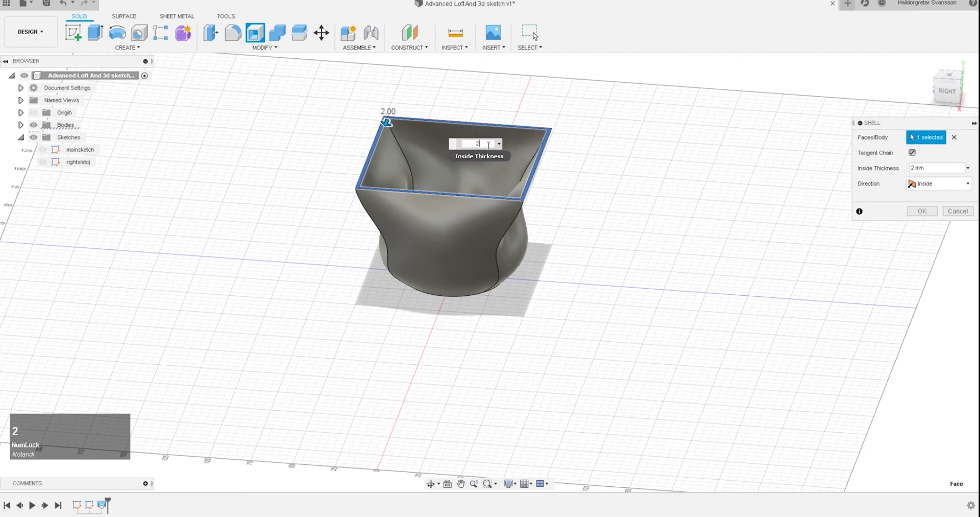
key("Return")
middle_click_drag(490, 148, 416, 179, "shift")
scroll(344, 118, "up", 2)
scroll(351, 153, "up", 1)
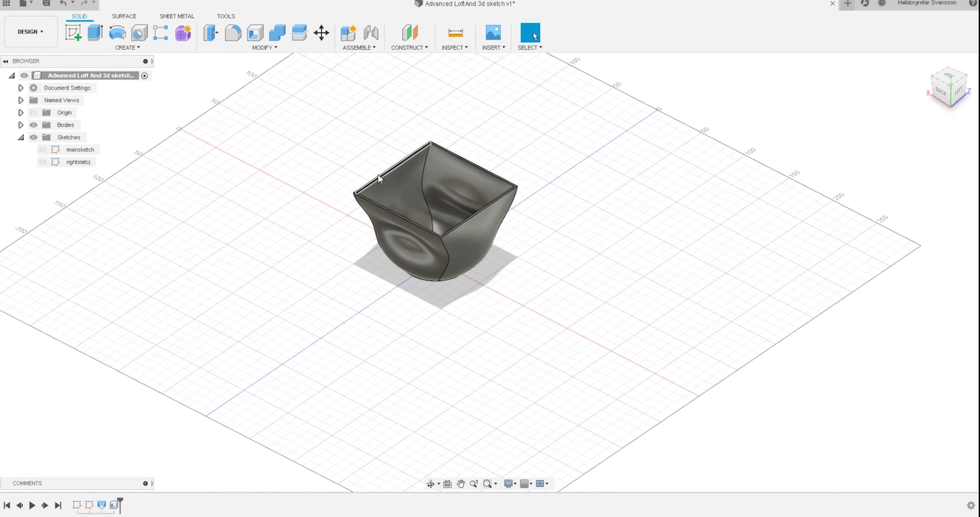
middle_click_drag(411, 174, 592, 187, "shift")
scroll(416, 172, "down", 3)
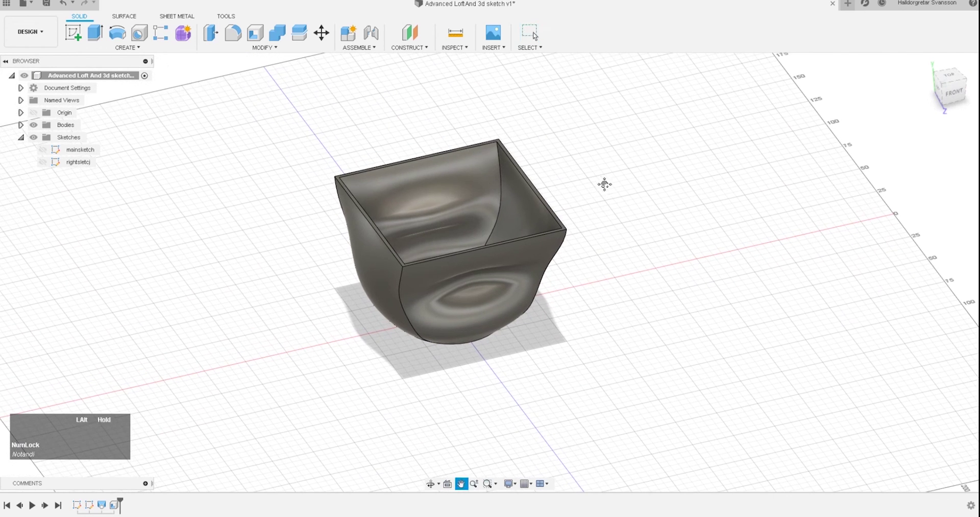